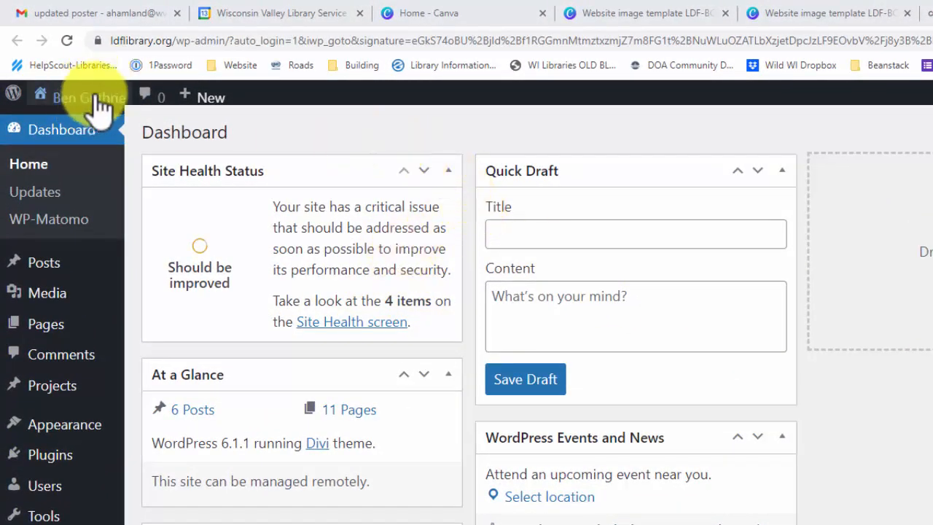
Visit the library's public homepage and browse through the featured post slider
{"action": "mouse_move", "coordinate": [93, 107]}
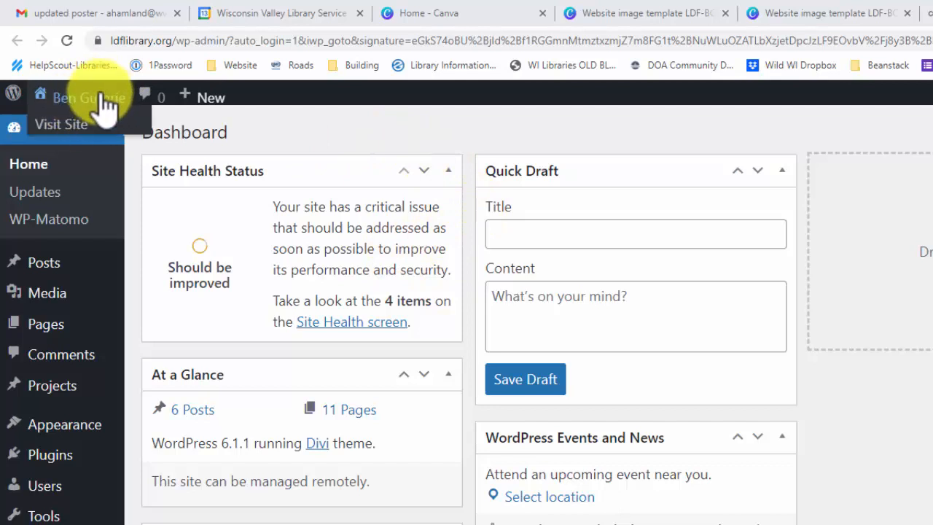
{"action": "left_click", "coordinate": [101, 100]}
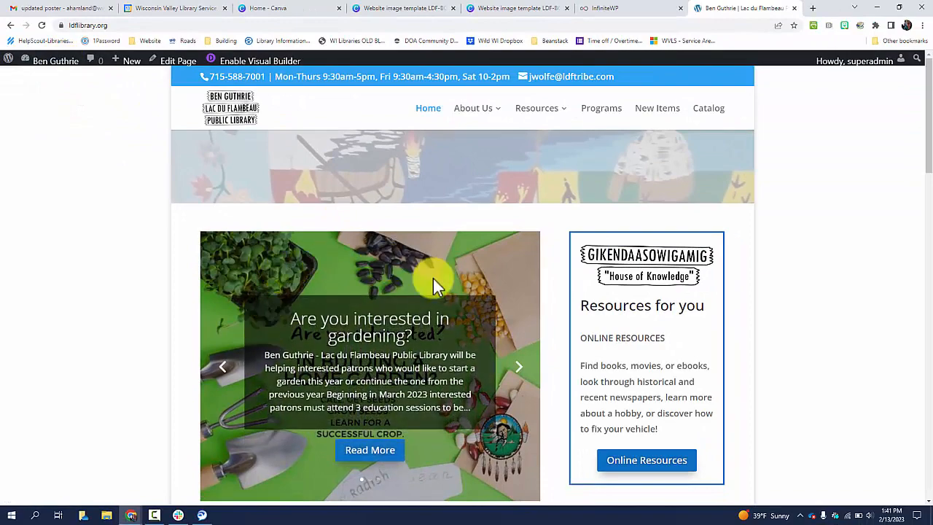
{"action": "scroll", "coordinate": [473, 296], "scroll_direction": "down", "scroll_amount": 2}
{"action": "left_click", "coordinate": [519, 256]}
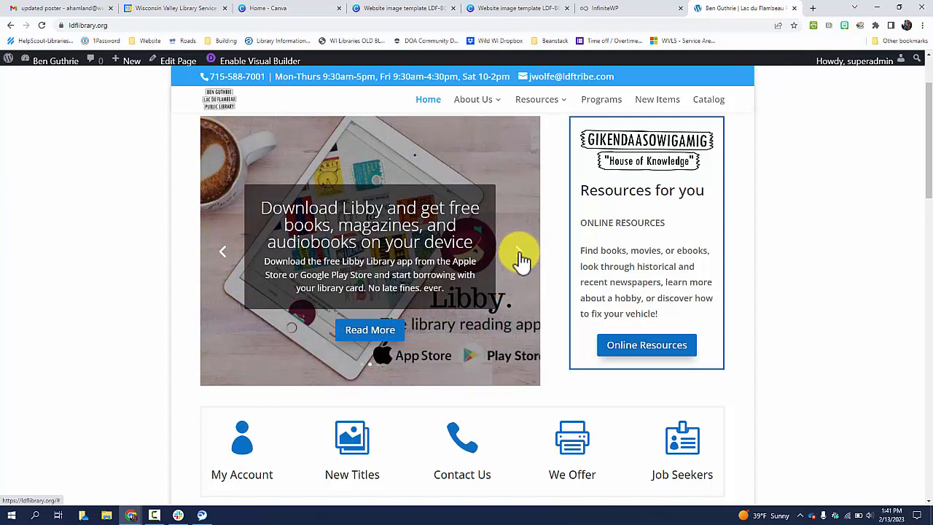
{"action": "left_click", "coordinate": [521, 256]}
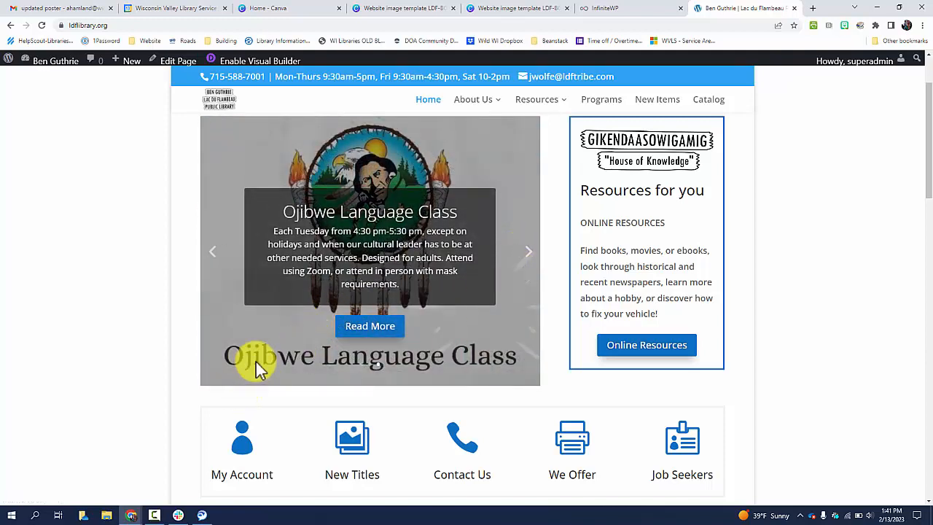
{"action": "left_click", "coordinate": [521, 256]}
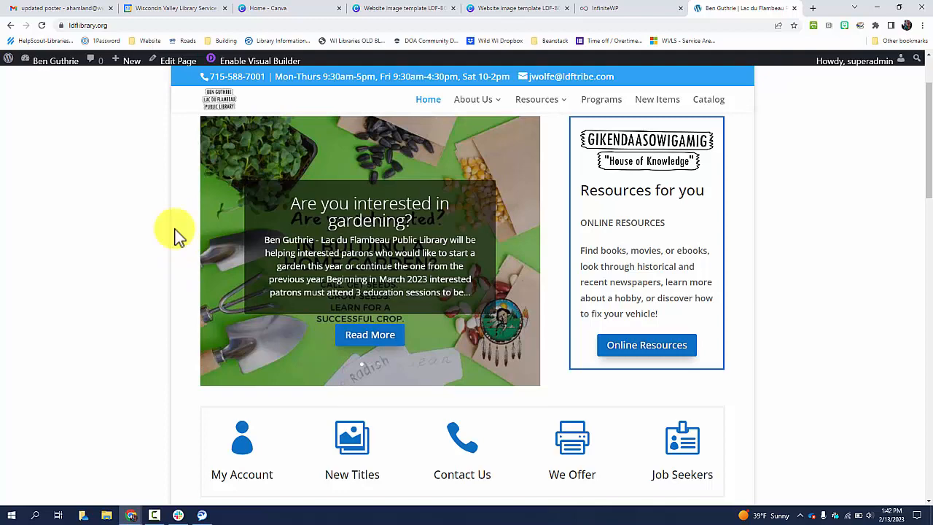
{"action": "scroll", "coordinate": [178, 235], "scroll_direction": "up", "scroll_amount": 2}
{"action": "scroll", "coordinate": [178, 235], "scroll_direction": "down", "scroll_amount": 1}
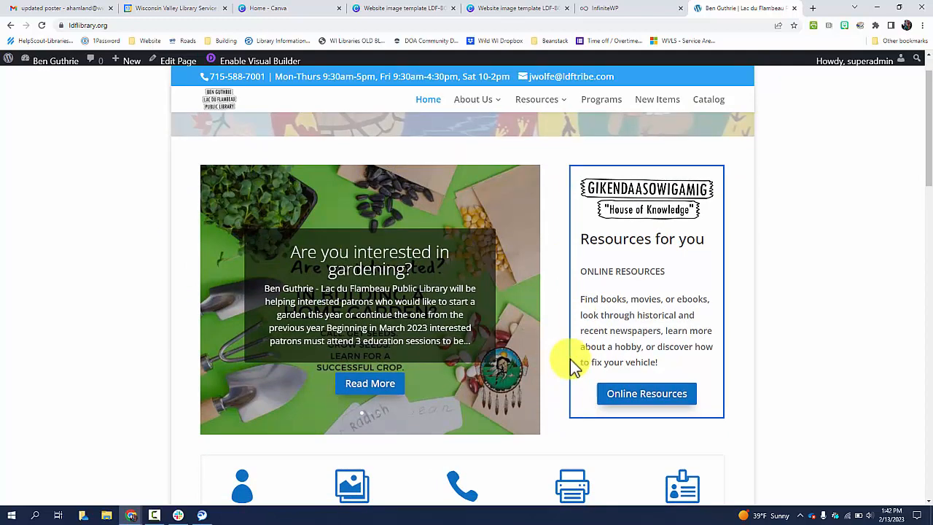
{"action": "scroll", "coordinate": [69, 255], "scroll_direction": "up", "scroll_amount": 1}
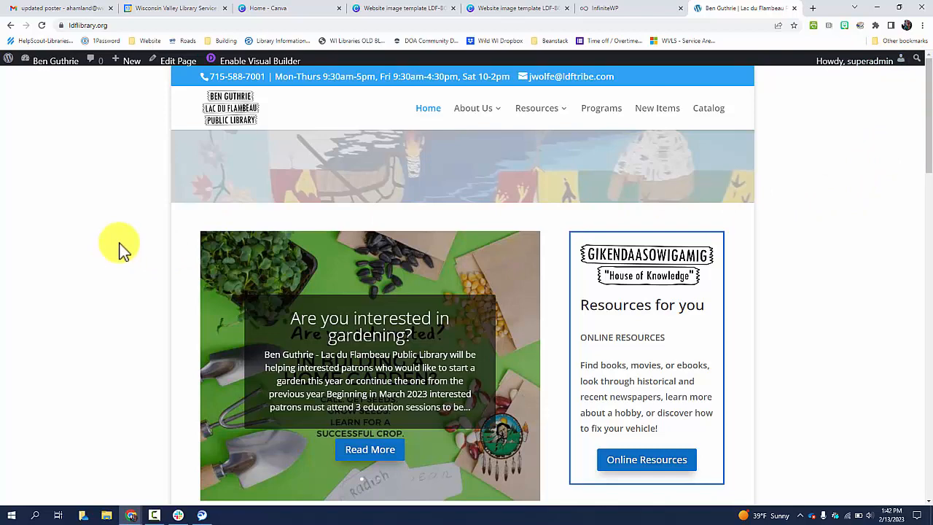
Start a new blank post from the admin bar
{"action": "left_click", "coordinate": [48, 65]}
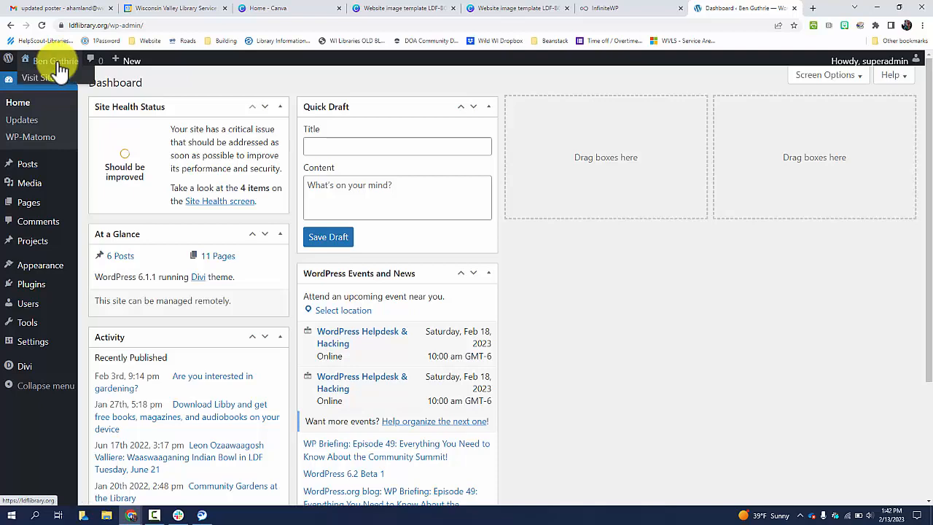
{"action": "left_click", "coordinate": [58, 65]}
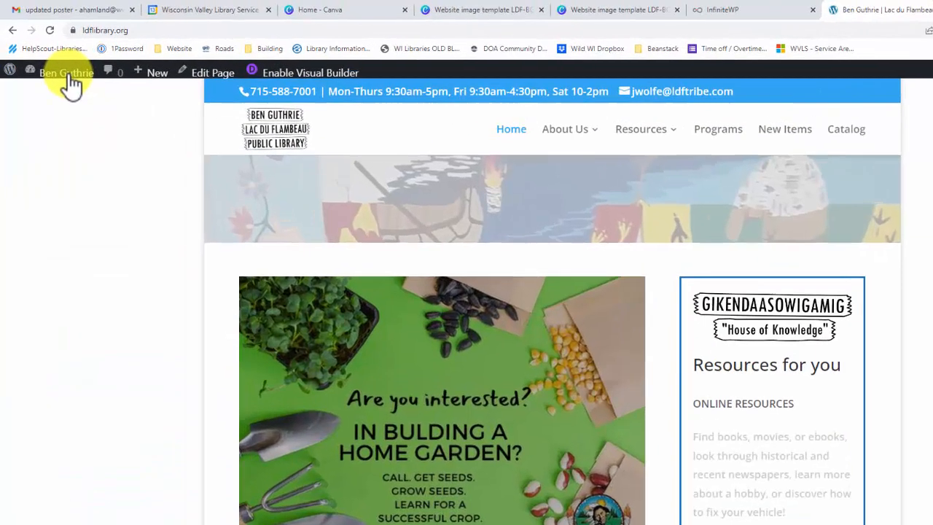
{"action": "mouse_move", "coordinate": [151, 73]}
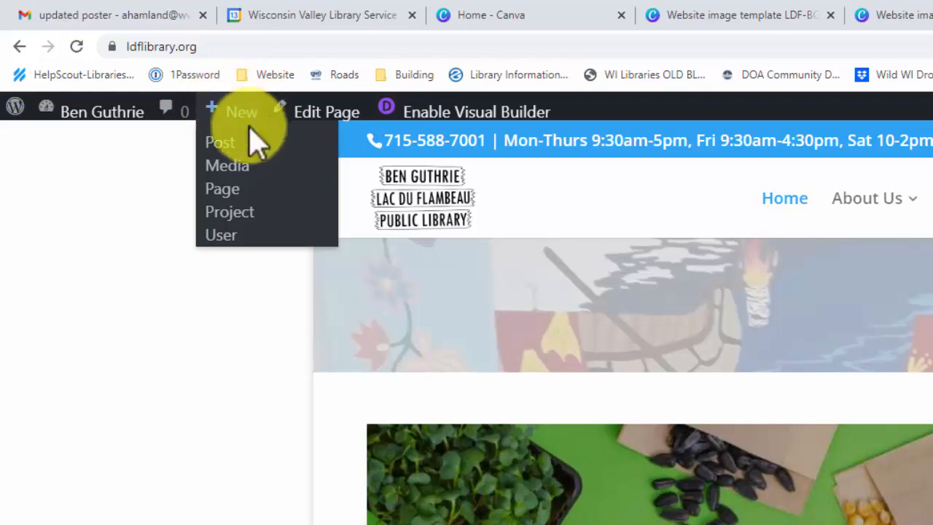
{"action": "left_click", "coordinate": [232, 146]}
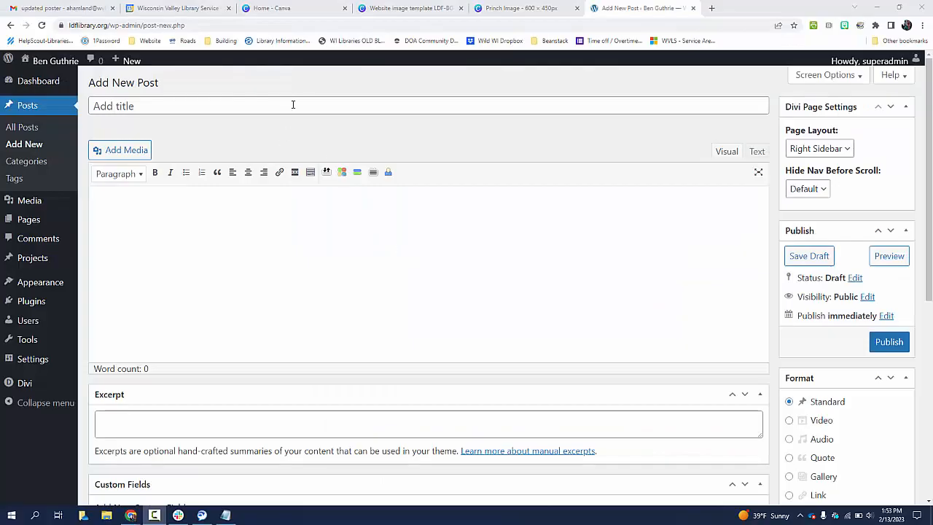
Enter the post title Printing with Princh
{"action": "left_click", "coordinate": [291, 108]}
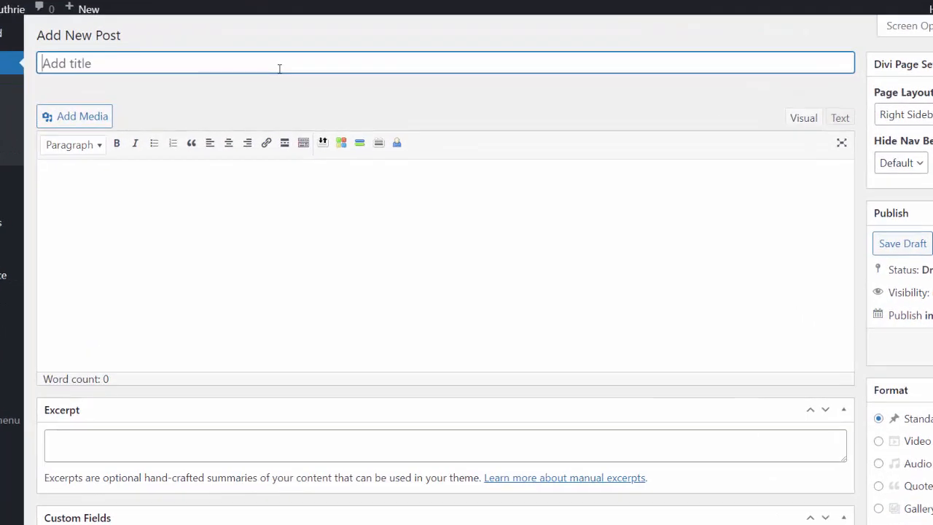
{"action": "type", "text": "Princhint"}
{"action": "key", "text": "BackSpace"}
{"action": "key", "text": "BackSpace"}
{"action": "key", "text": "BackSpace"}
{"action": "key", "text": "BackSpace"}
{"action": "key", "text": "BackSpace"}
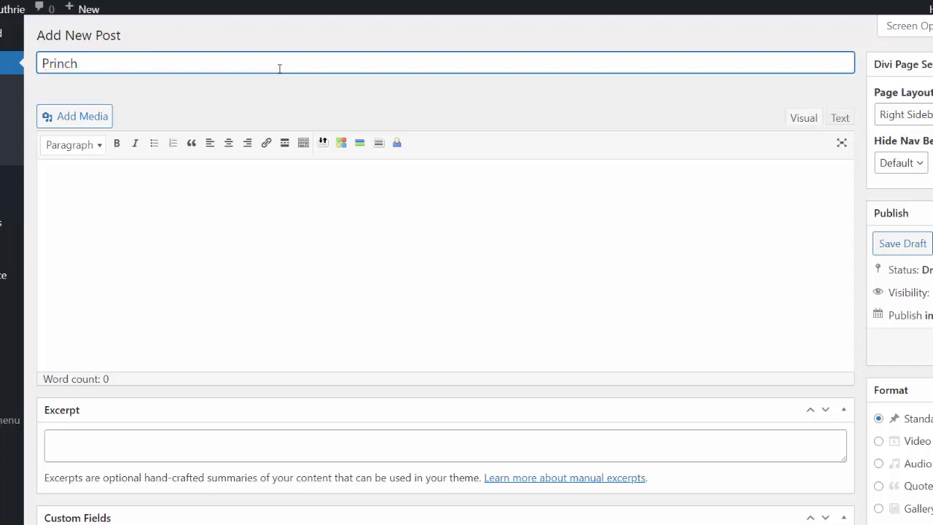
{"action": "type", "text": "tung"}
{"action": "key", "text": "BackSpace"}
{"action": "key", "text": "BackSpace"}
{"action": "key", "text": "BackSpace"}
{"action": "key", "text": "BackSpace"}
{"action": "type", "text": "in with P"}
{"action": "key", "text": "BackSpace"}
{"action": "key", "text": "BackSpace"}
{"action": "key", "text": "BackSpace"}
{"action": "key", "text": "BackSpace"}
{"action": "key", "text": "BackSpace"}
{"action": "key", "text": "BackSpace"}
{"action": "key", "text": "BackSpace"}
{"action": "type", "text": "g with Princh"}
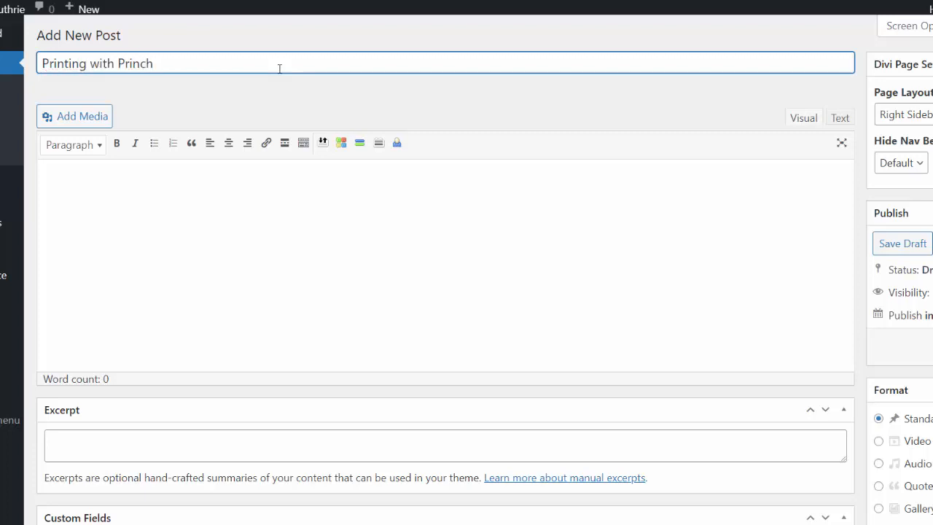
Paste the prepared Princh description from Notepad into the post body and merge the broken lines into paragraphs
{"action": "left_click", "coordinate": [226, 191]}
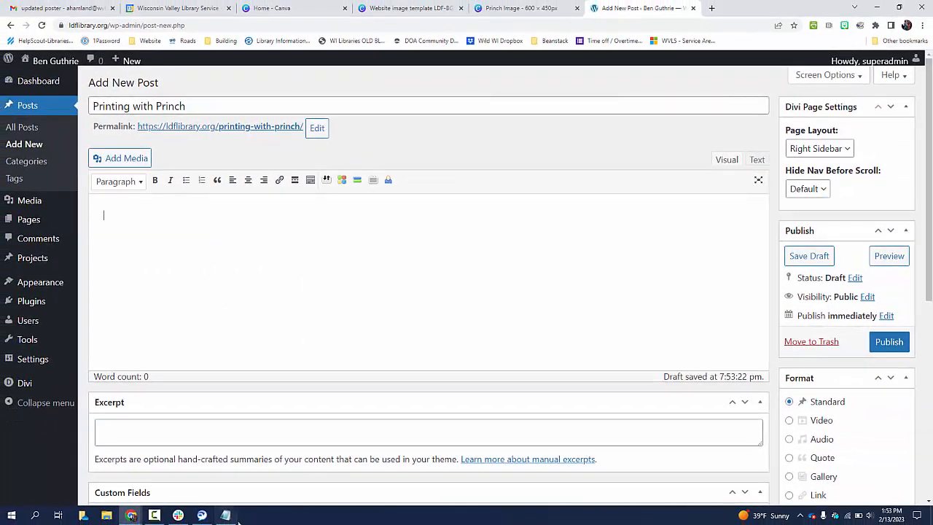
{"action": "left_click", "coordinate": [226, 516]}
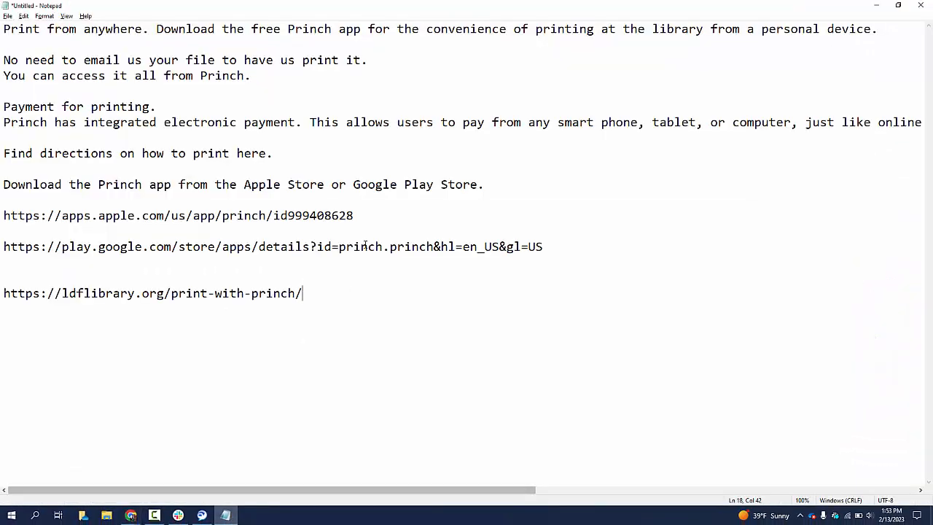
{"action": "left_click_drag", "start_coordinate": [489, 184], "coordinate": [7, 138]}
{"action": "left_click_drag", "start_coordinate": [80, 122], "coordinate": [3, 28]}
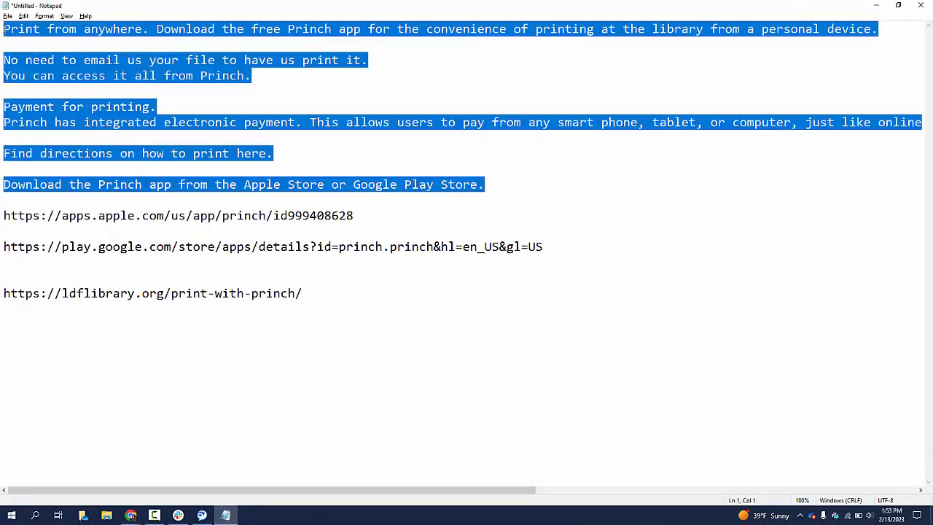
{"action": "left_click", "coordinate": [876, 5]}
{"action": "left_click", "coordinate": [189, 240]}
{"action": "type", "text": "Print from anywhere. Download the free Princh app for the convenience of printing at the library from a personal device.  No need to email us your file to have us print it. You can access it all from Princh.  Payment for printing. Princh has integrated electronic payment. This allows users to pay from any smart phone, tablet, or computer, just like online shopping.  Find directions on how to print here.  Download the Princh app from the Apple Store or Google Play Store."}
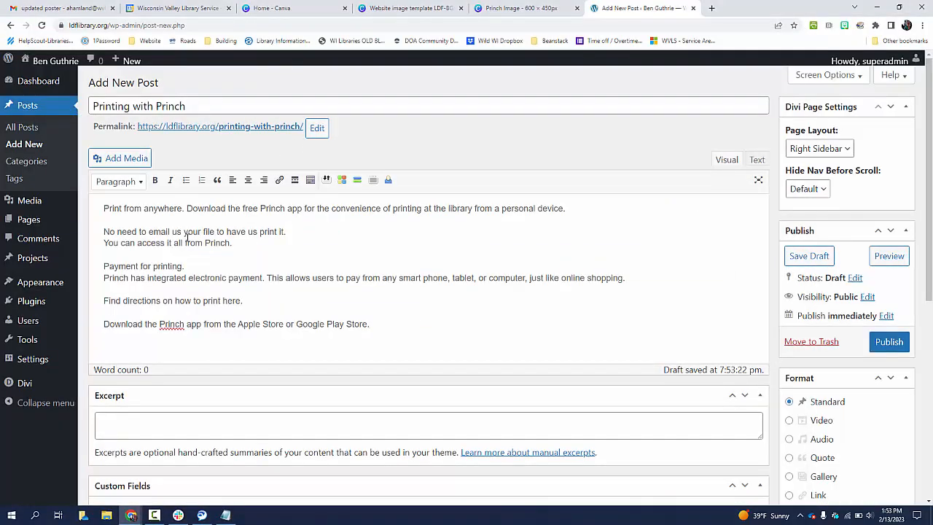
{"action": "key", "text": "Delete"}
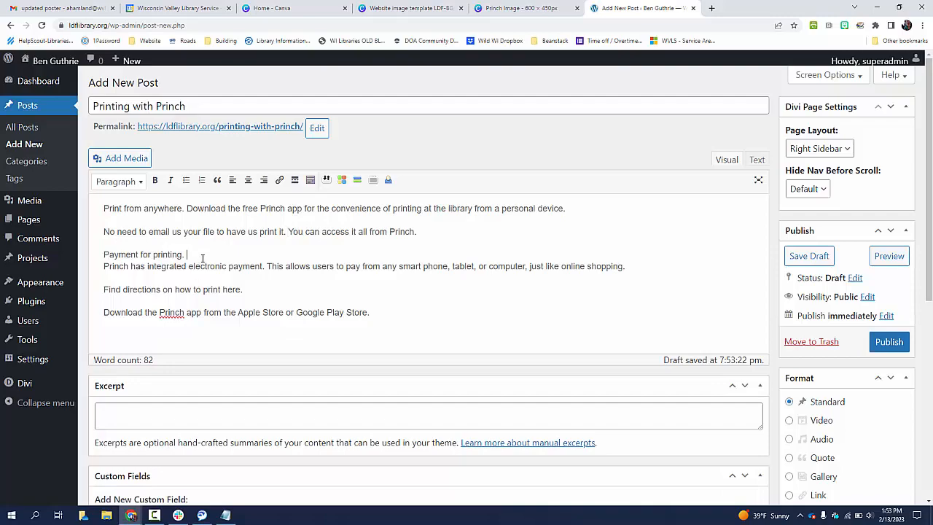
{"action": "key", "text": "Delete"}
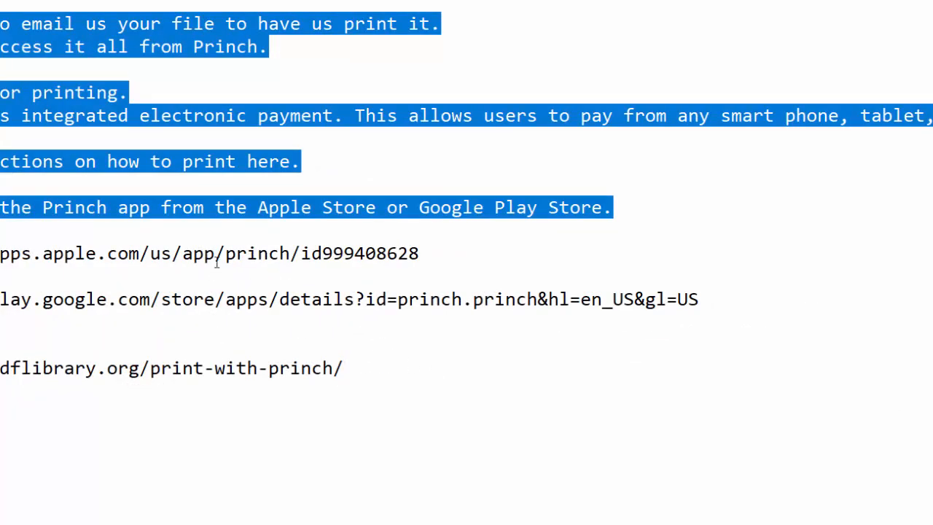
Link the words Apple Store to the Princh App Store URL and make them bold
{"action": "left_click", "coordinate": [219, 255]}
{"action": "double_click", "coordinate": [219, 255]}
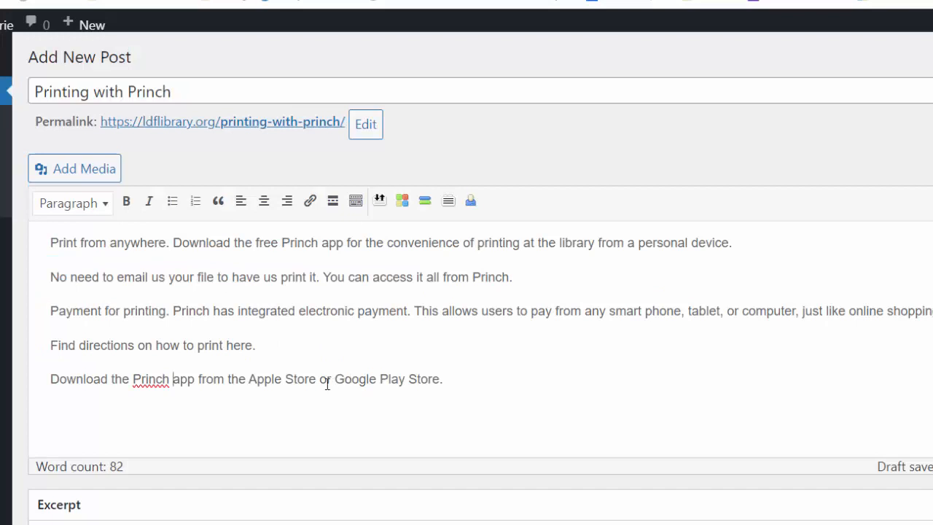
{"action": "left_click_drag", "start_coordinate": [317, 379], "coordinate": [248, 378]}
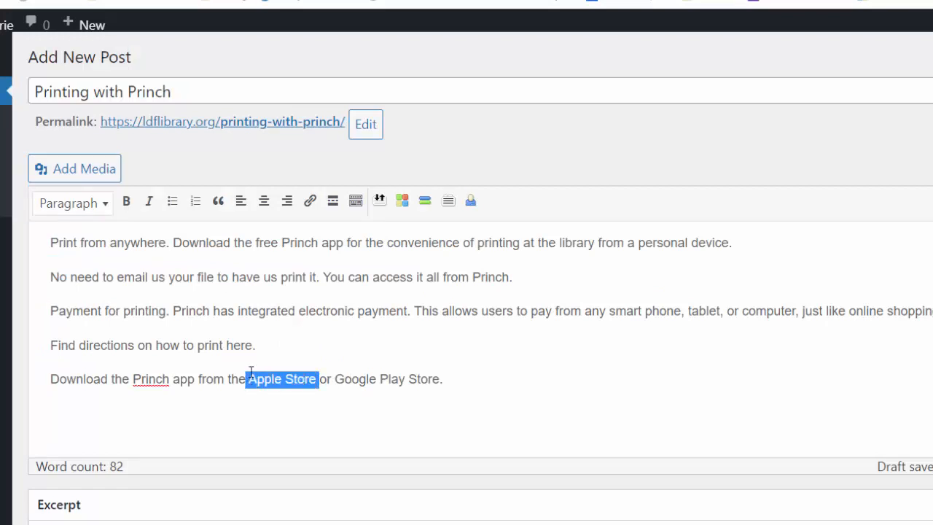
{"action": "left_click", "coordinate": [310, 202]}
{"action": "type", "text": "https://apps.apple.com/us/app/princh/id999408628"}
{"action": "key", "text": "Return"}
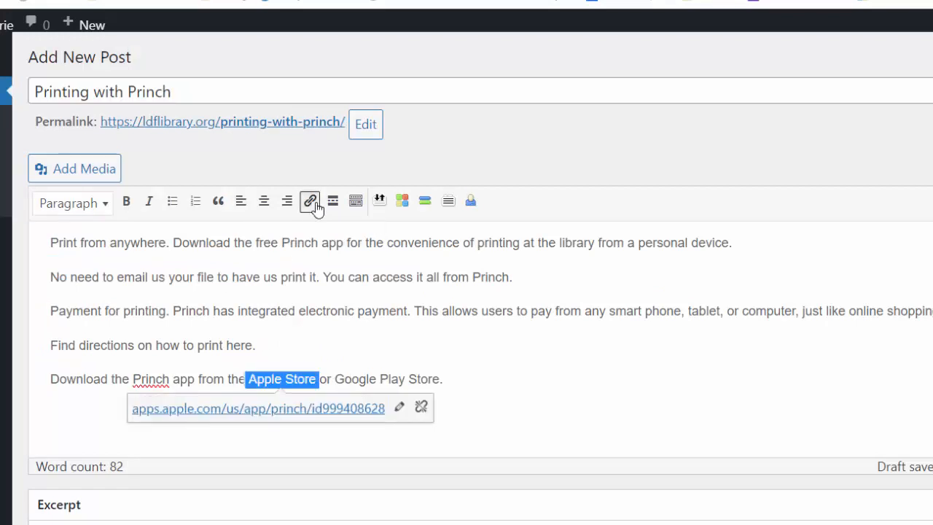
{"action": "left_click", "coordinate": [126, 201]}
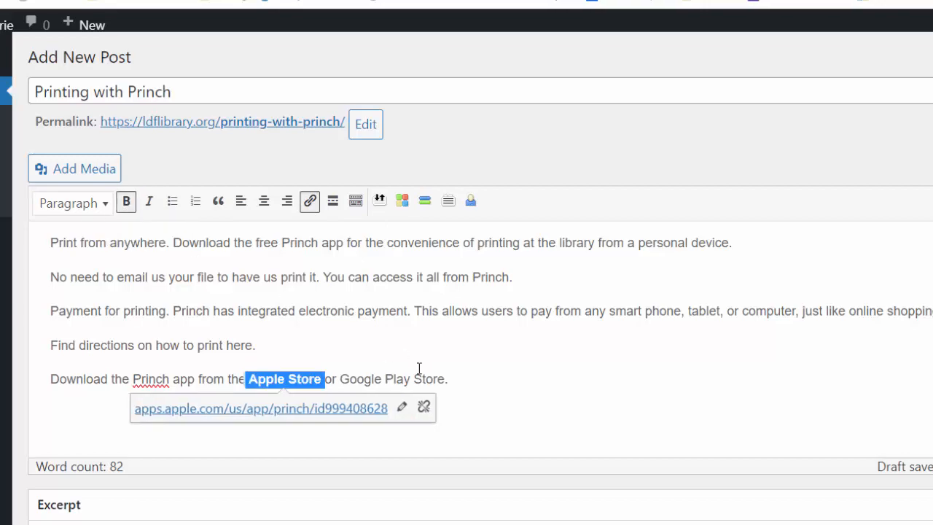
Link Google Play Store to the Princh Google Play URL and make it bold
{"action": "left_click", "coordinate": [421, 376]}
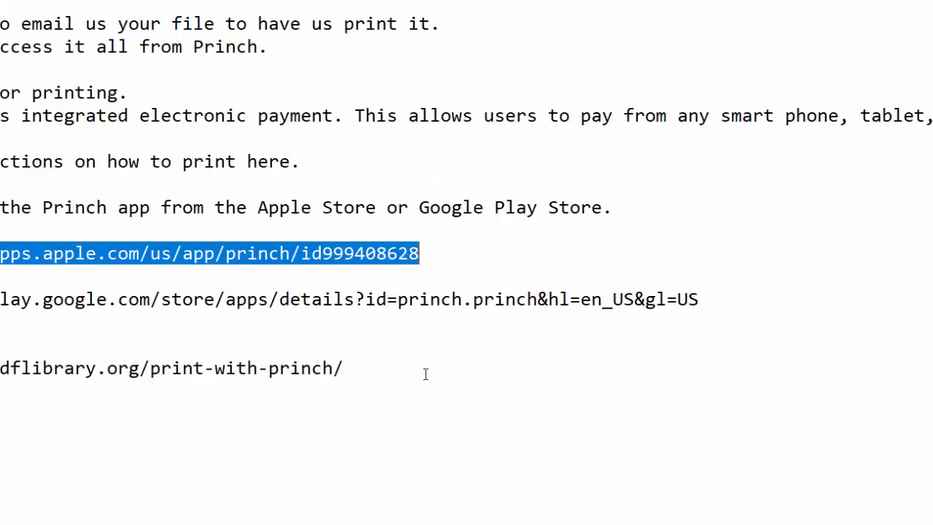
{"action": "left_click", "coordinate": [473, 288]}
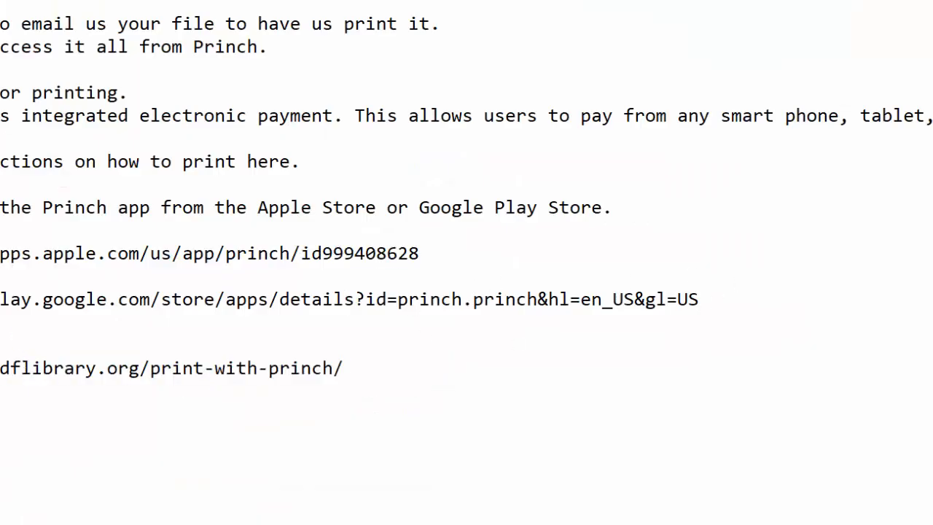
{"action": "left_click_drag", "start_coordinate": [699, 300], "coordinate": [0, 300]}
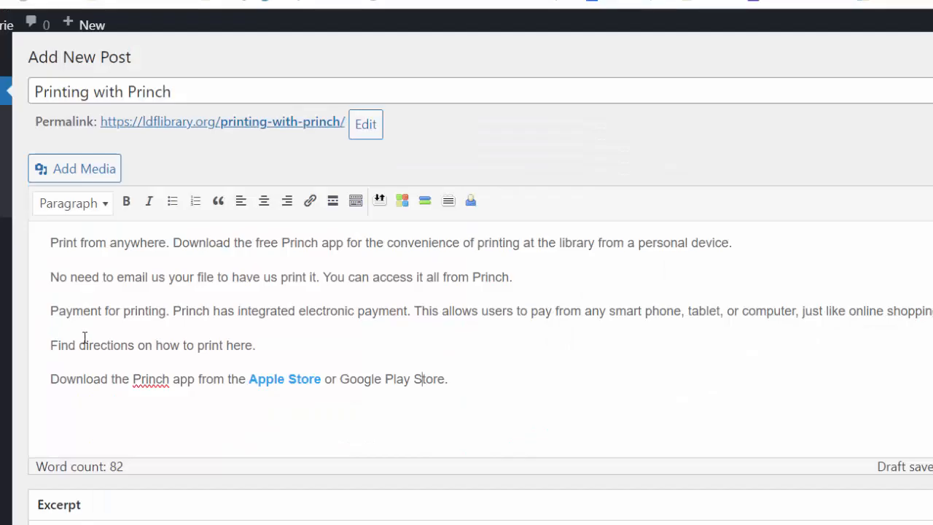
{"action": "left_click_drag", "start_coordinate": [449, 379], "coordinate": [342, 379]}
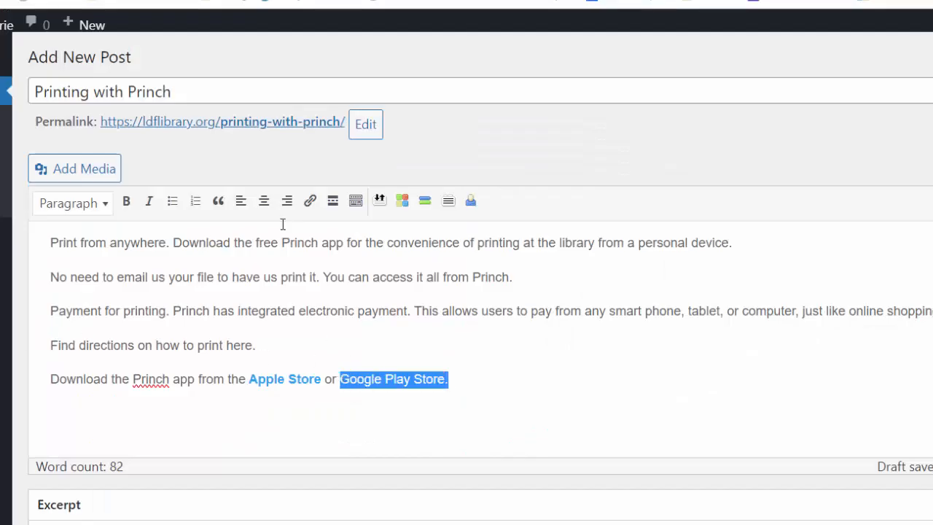
{"action": "left_click", "coordinate": [309, 200]}
{"action": "type", "text": "https://play.google.com/store/apps/details?id=princh.princh&hl=en_US&gl=US"}
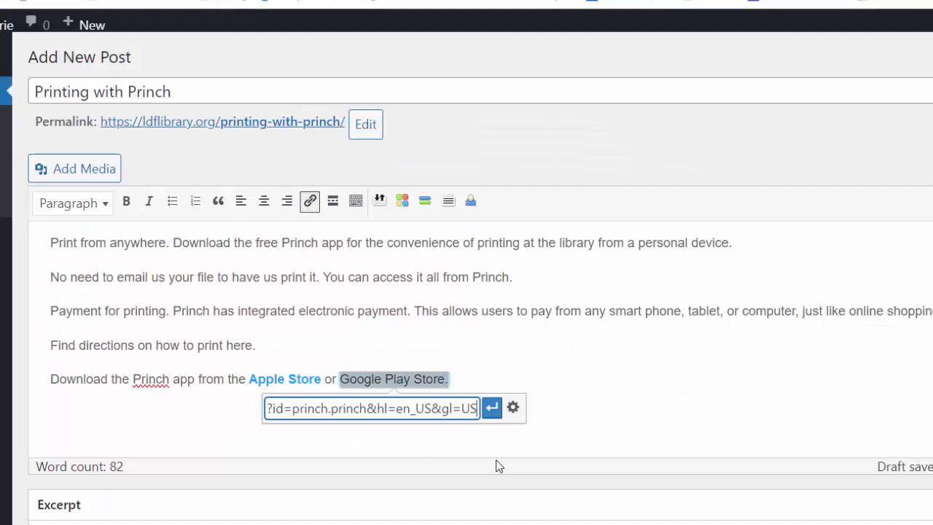
{"action": "left_click", "coordinate": [491, 413]}
{"action": "key", "text": "ctrl+b"}
{"action": "left_click", "coordinate": [547, 382]}
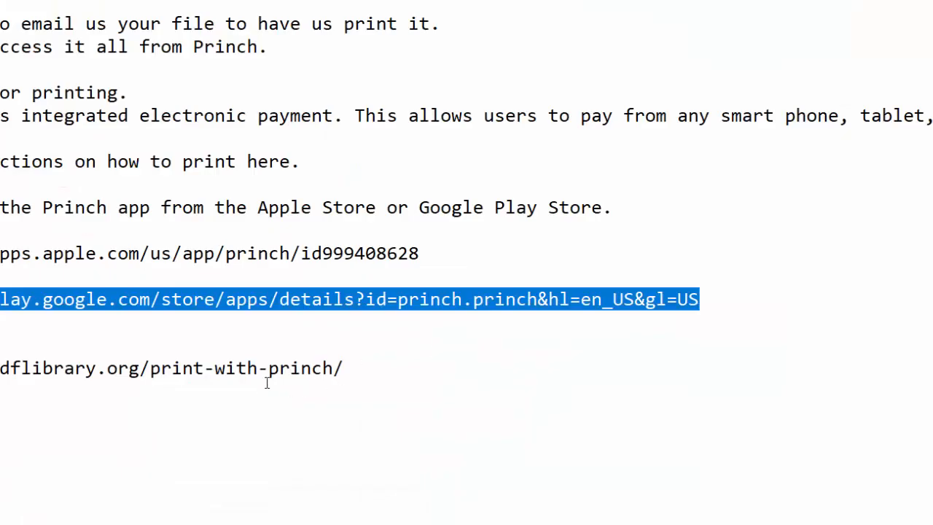
{"action": "left_click_drag", "start_coordinate": [268, 372], "coordinate": [214, 371]}
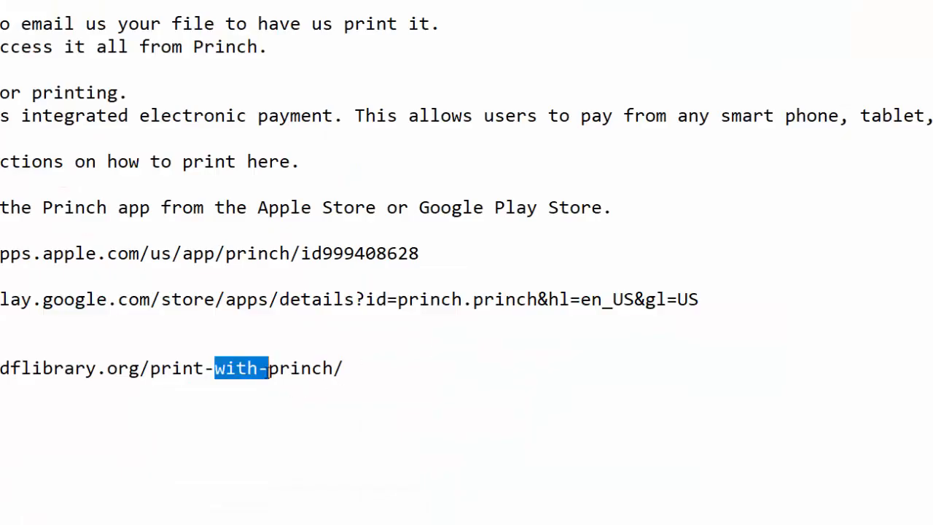
{"action": "left_click_drag", "start_coordinate": [349, 372], "coordinate": [0, 372]}
{"action": "key", "text": "alt+Tab"}
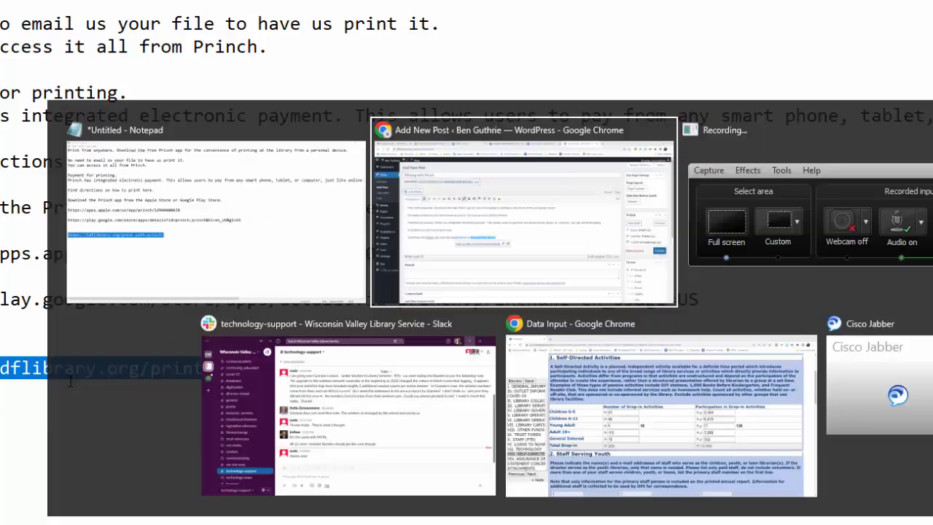
{"action": "left_click_drag", "start_coordinate": [264, 344], "coordinate": [48, 346]}
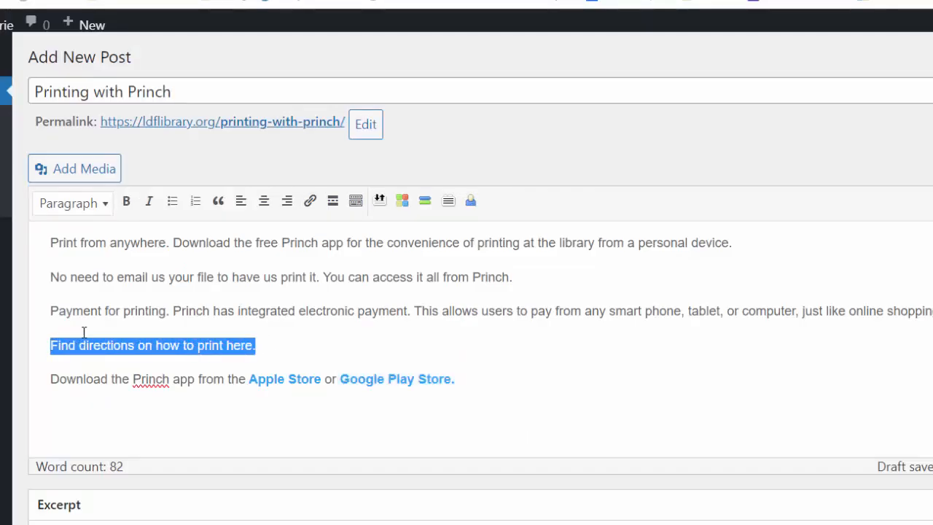
{"action": "left_click", "coordinate": [310, 200]}
{"action": "type", "text": "https://ldflibrary.org/print-with-princh/"}
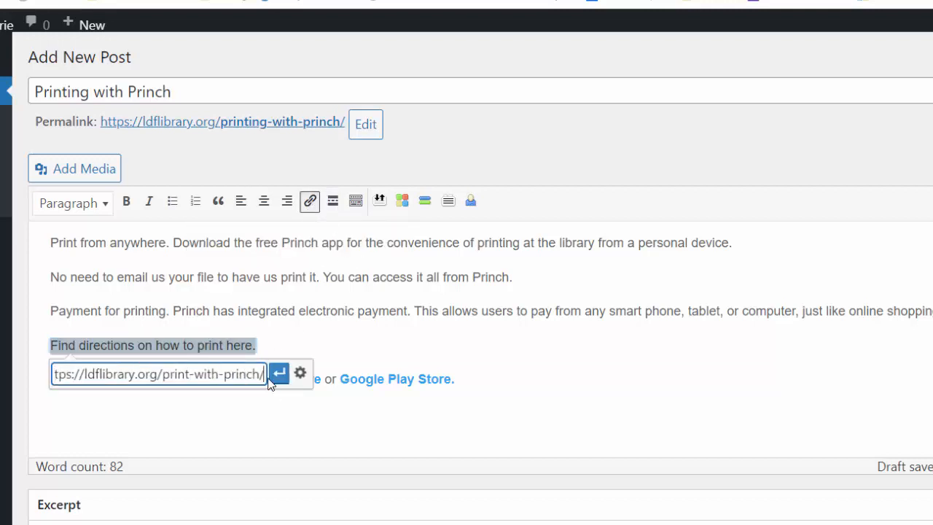
{"action": "left_click", "coordinate": [279, 374]}
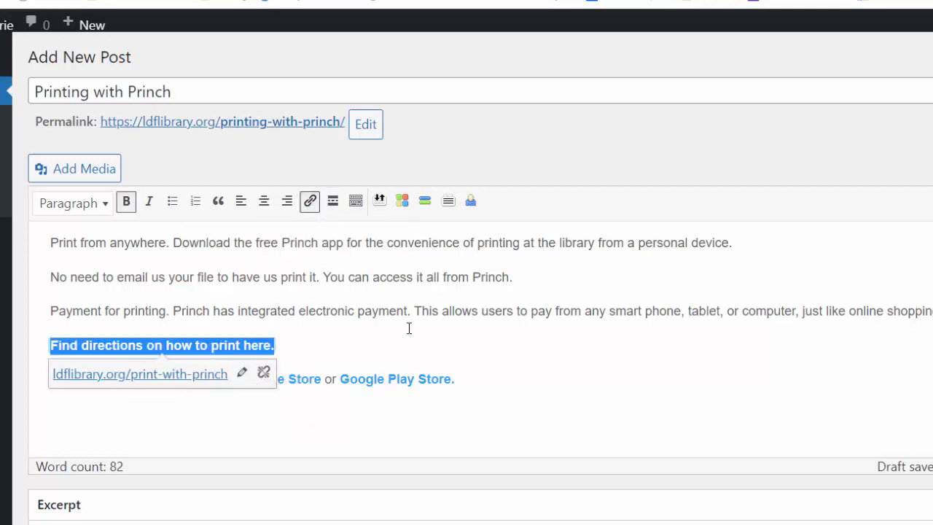
{"action": "left_click", "coordinate": [403, 315]}
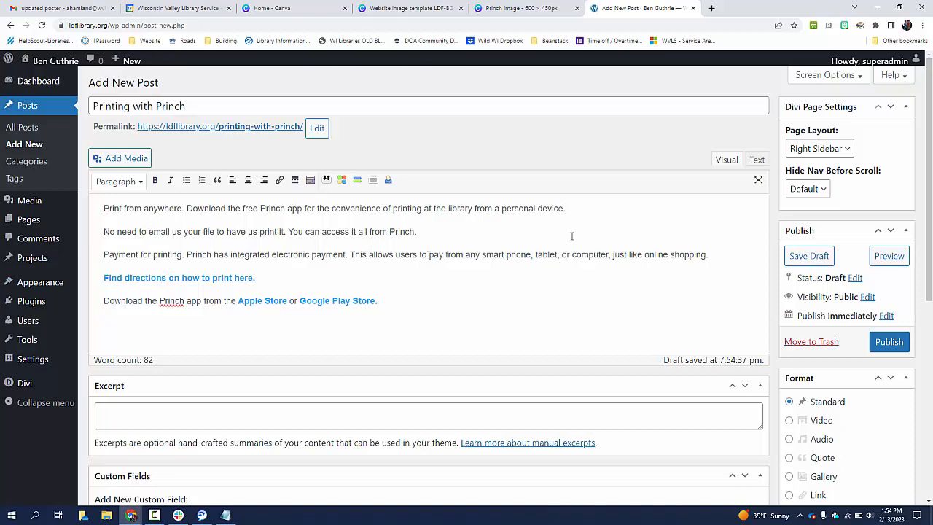
Assign the post to the Home Page category
{"action": "scroll", "coordinate": [572, 235], "scroll_direction": "down", "scroll_amount": 2}
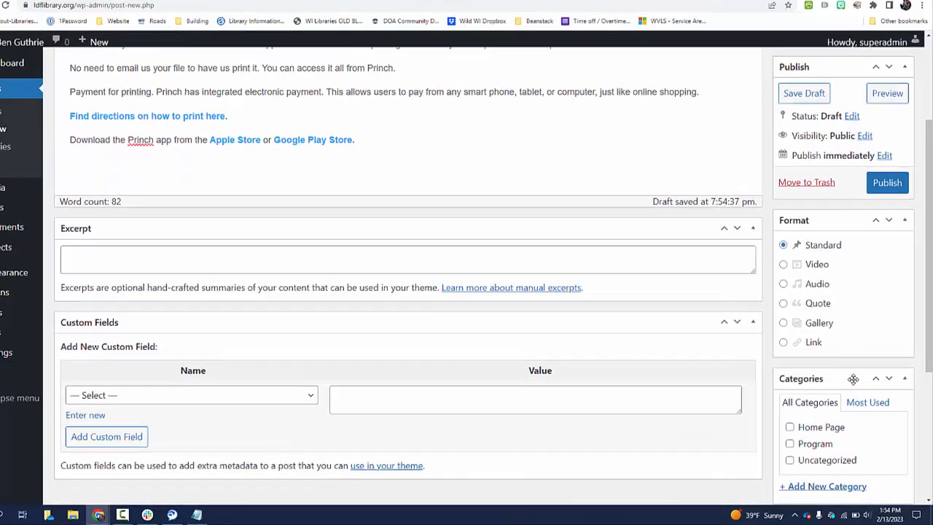
{"action": "left_click_drag", "start_coordinate": [853, 379], "coordinate": [866, 231]}
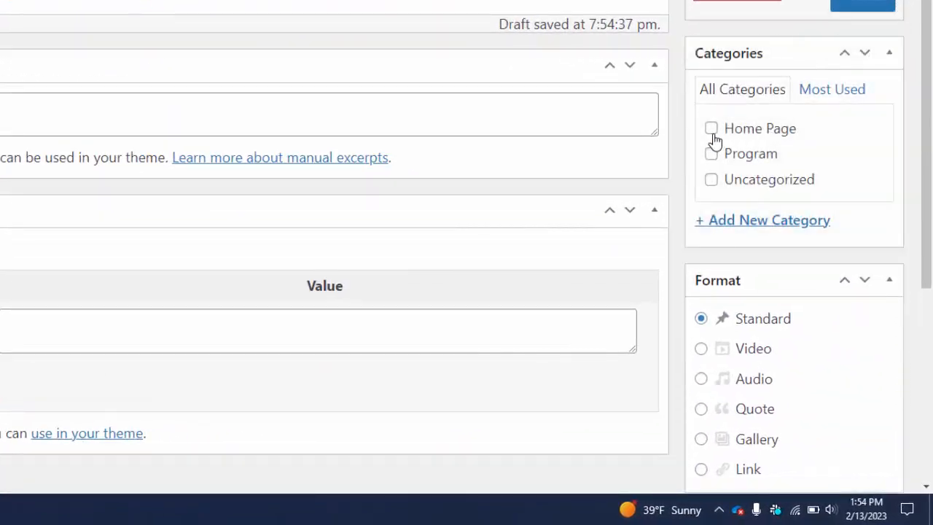
{"action": "left_click", "coordinate": [711, 130]}
{"action": "scroll", "coordinate": [779, 129], "scroll_direction": "down", "scroll_amount": 3}
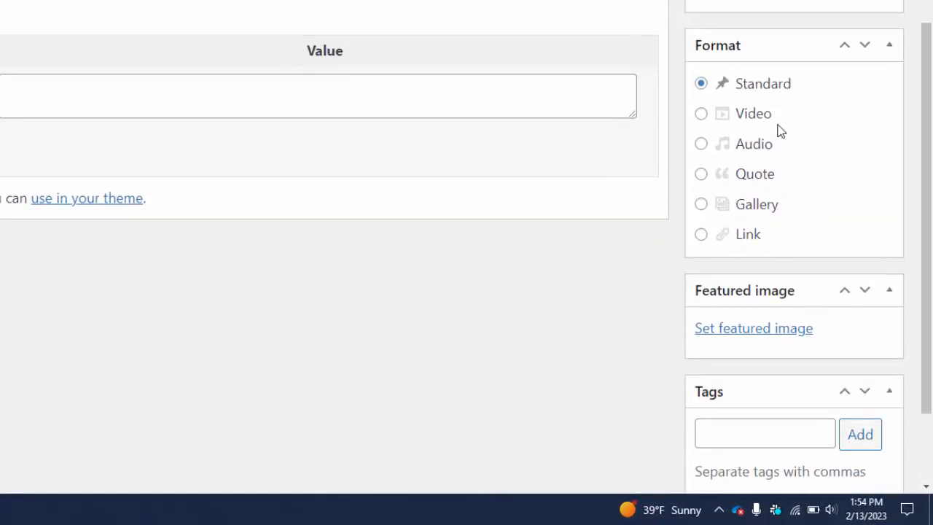
{"action": "left_click_drag", "start_coordinate": [811, 289], "coordinate": [768, 71]}
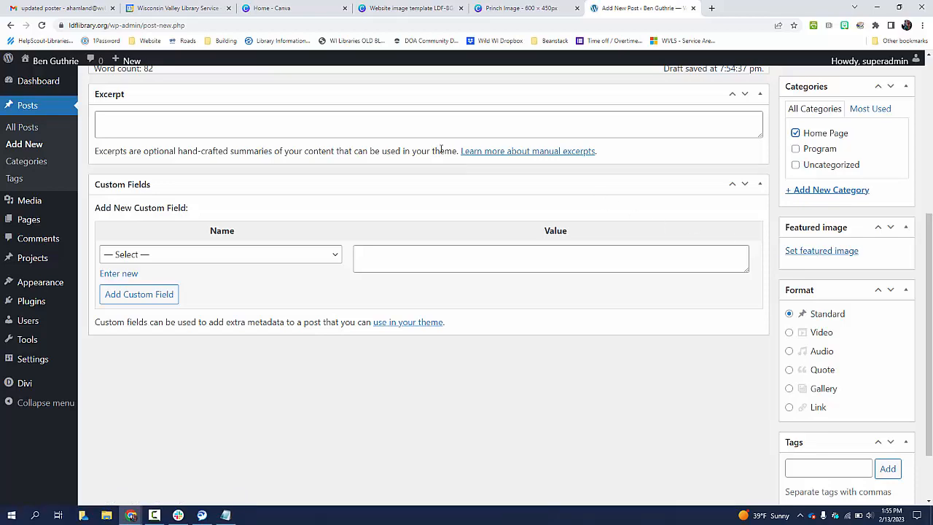
In the Canva website image template, delete the three text blocks from the garden design
{"action": "left_click", "coordinate": [414, 14]}
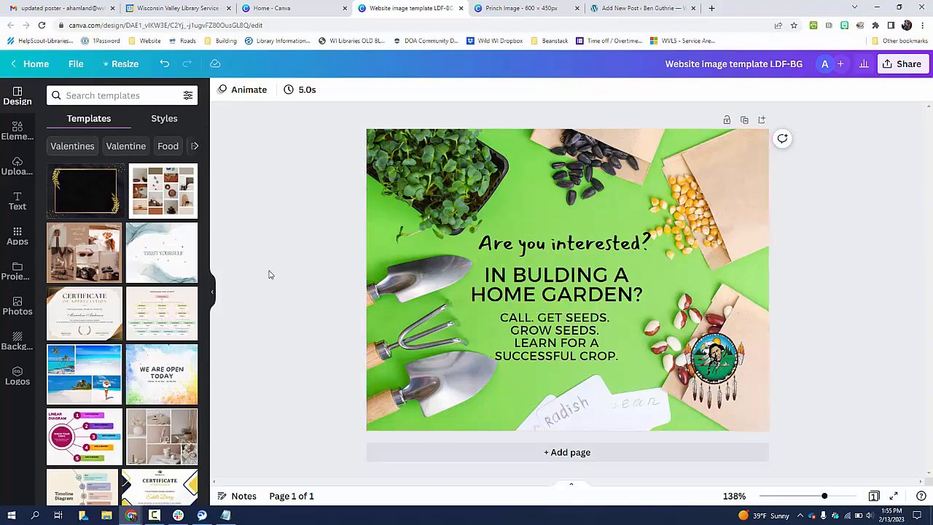
{"action": "left_click", "coordinate": [18, 134]}
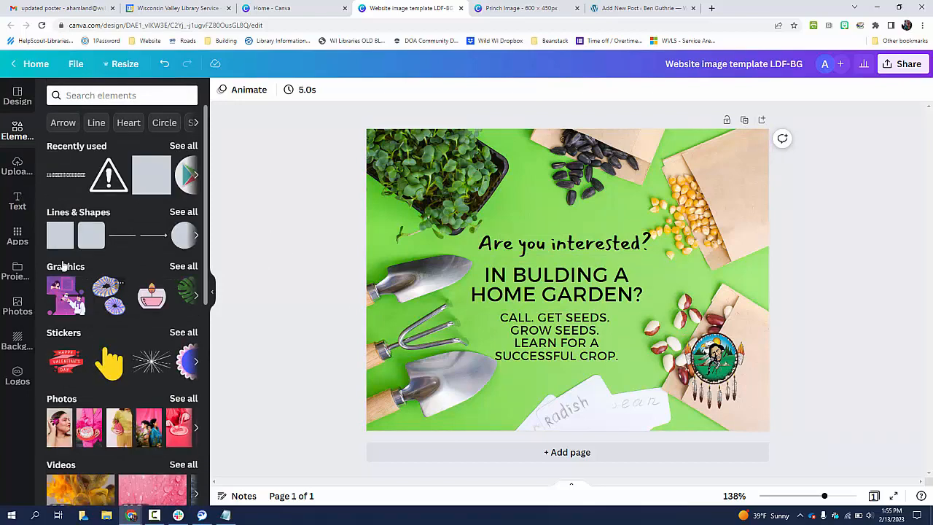
{"action": "left_click", "coordinate": [20, 172]}
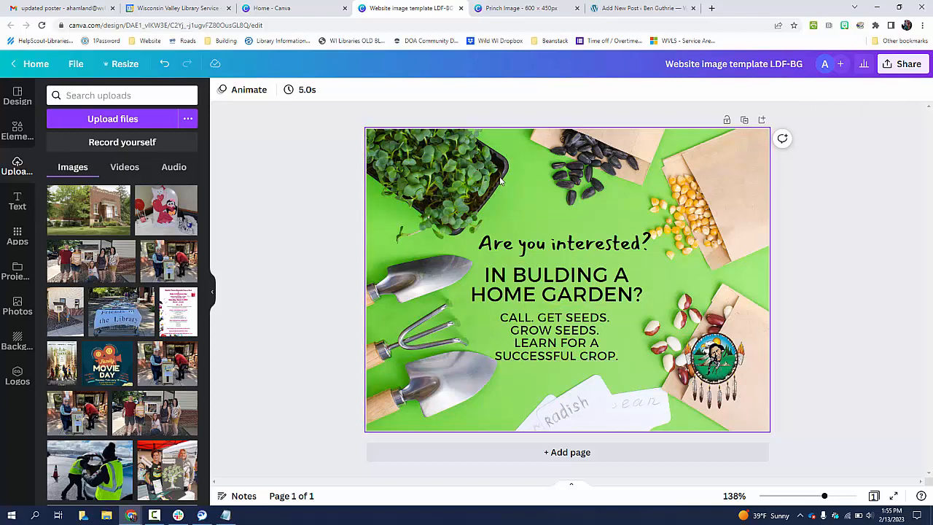
{"action": "left_click", "coordinate": [538, 276]}
{"action": "left_click", "coordinate": [514, 280]}
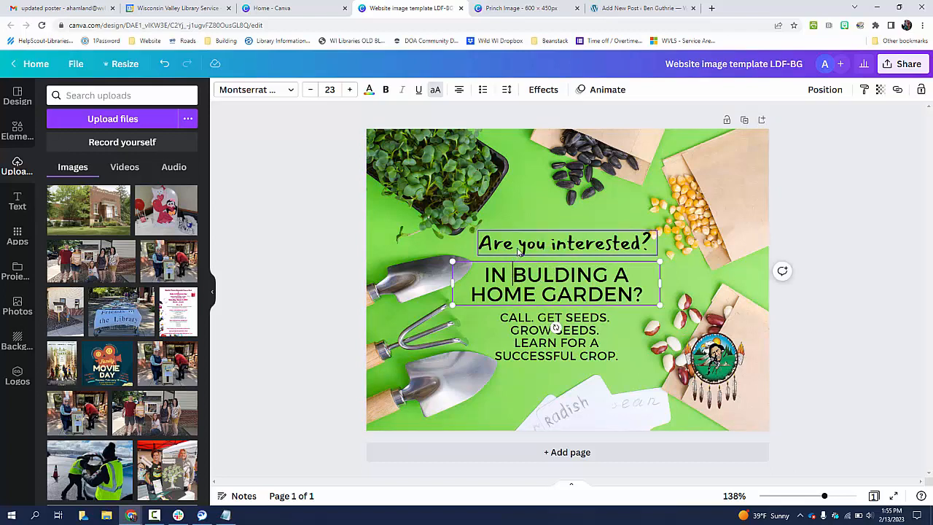
{"action": "left_click", "coordinate": [518, 252]}
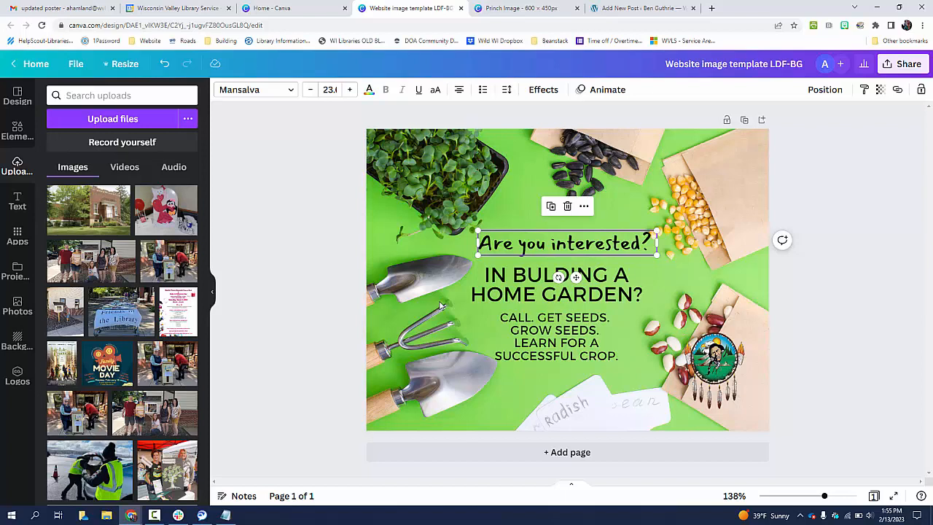
{"action": "key", "text": "Delete"}
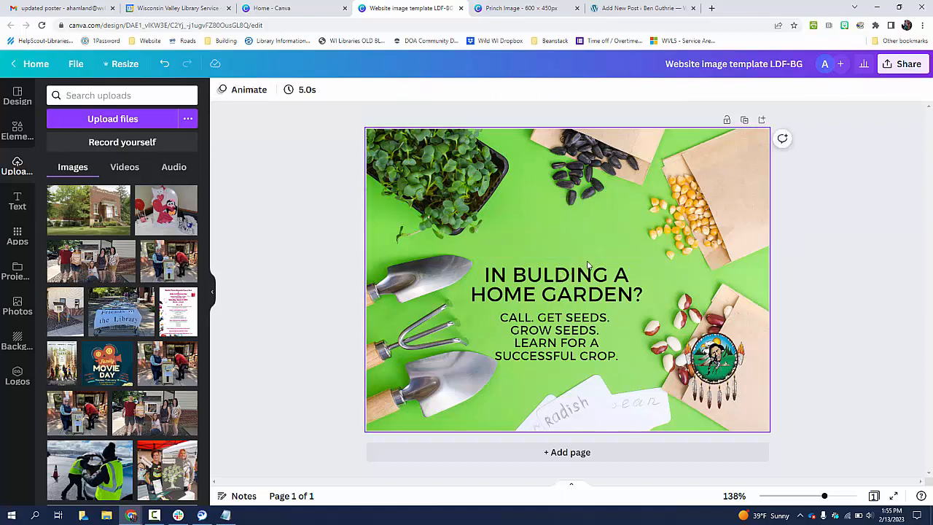
{"action": "left_click", "coordinate": [575, 285]}
{"action": "key", "text": "Delete"}
{"action": "left_click", "coordinate": [591, 323]}
{"action": "key", "text": "Delete"}
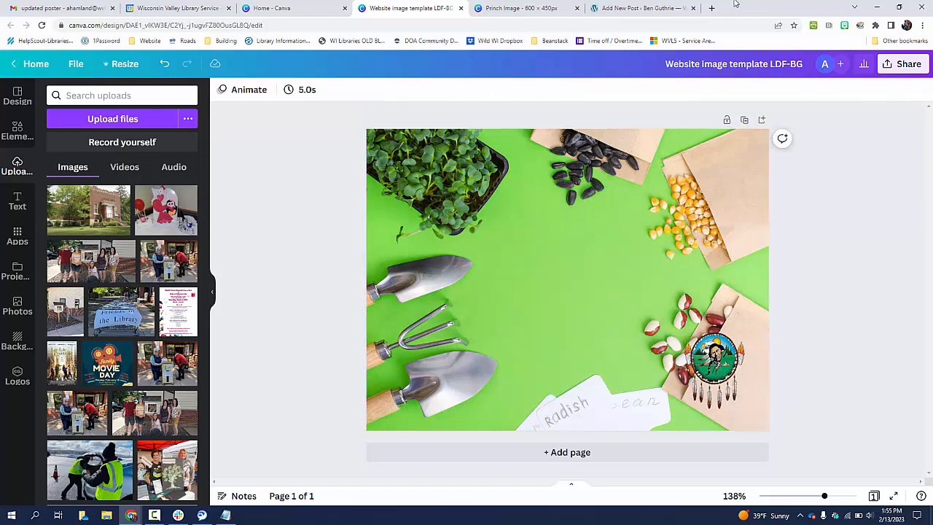
Search Google Images for princh app and open the How To Use Princh page
{"action": "left_click", "coordinate": [712, 9]}
{"action": "type", "text": "princh"}
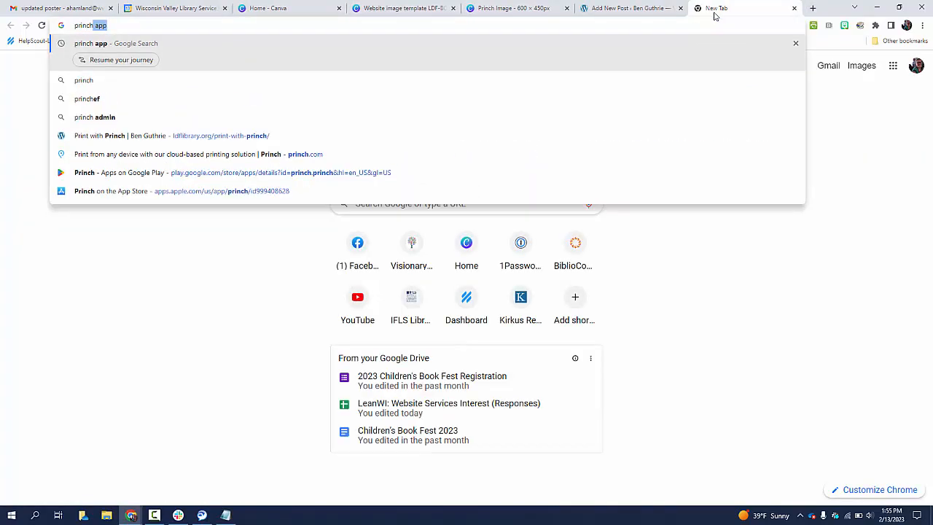
{"action": "key", "text": "Return"}
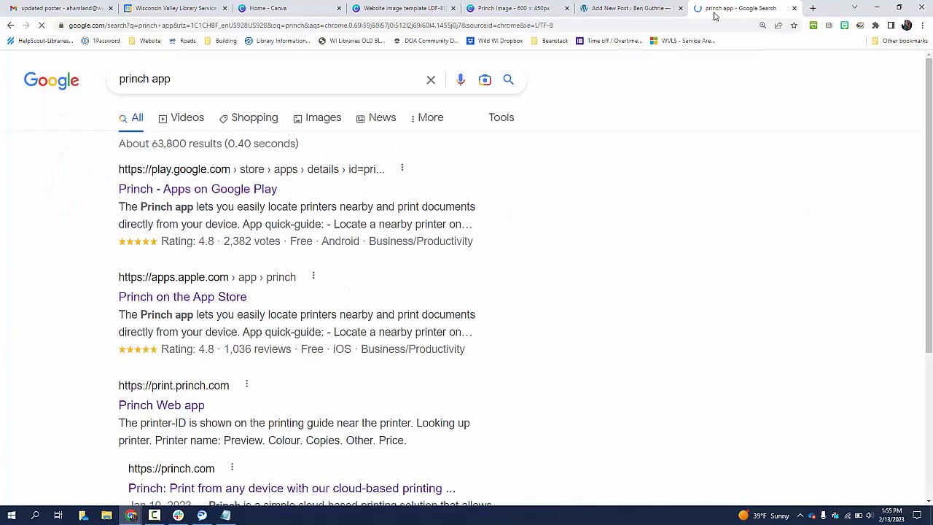
{"action": "left_click", "coordinate": [315, 117]}
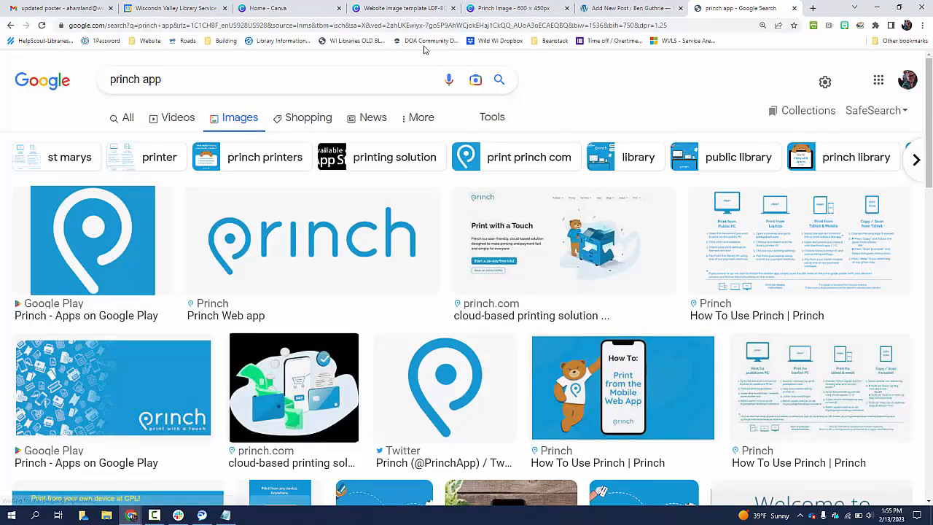
{"action": "scroll", "coordinate": [485, 287], "scroll_direction": "down", "scroll_amount": 1}
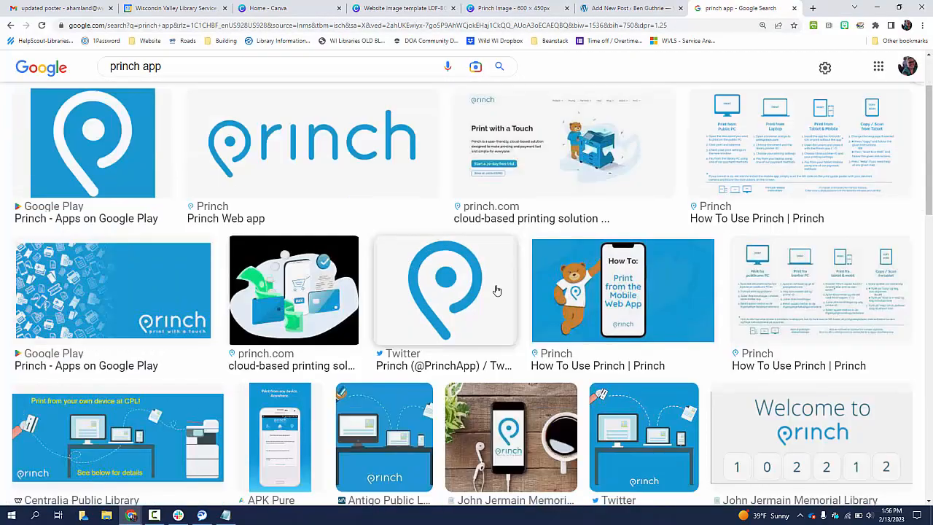
{"action": "left_click", "coordinate": [625, 370]}
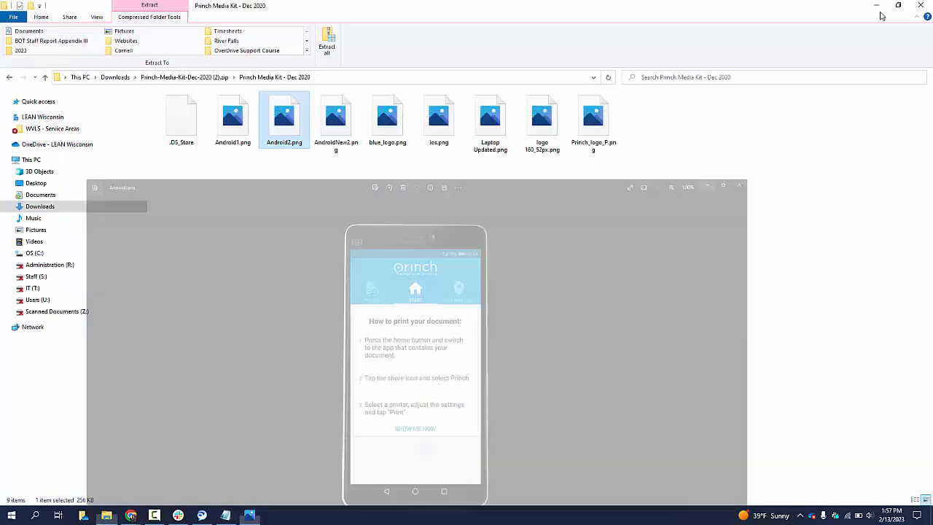
Copy the Android2.png image from the Princh Media Kit folder and return to the website image template
{"action": "left_click", "coordinate": [270, 146]}
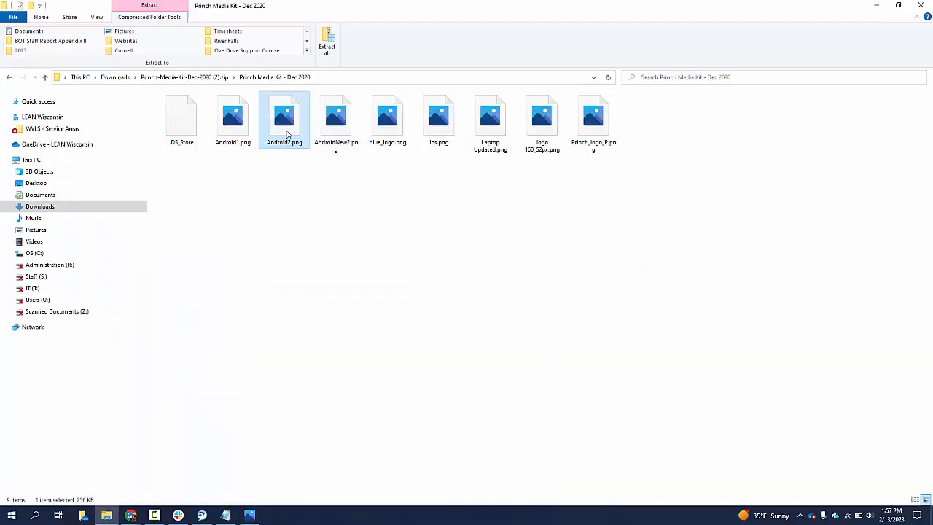
{"action": "left_click", "coordinate": [875, 7]}
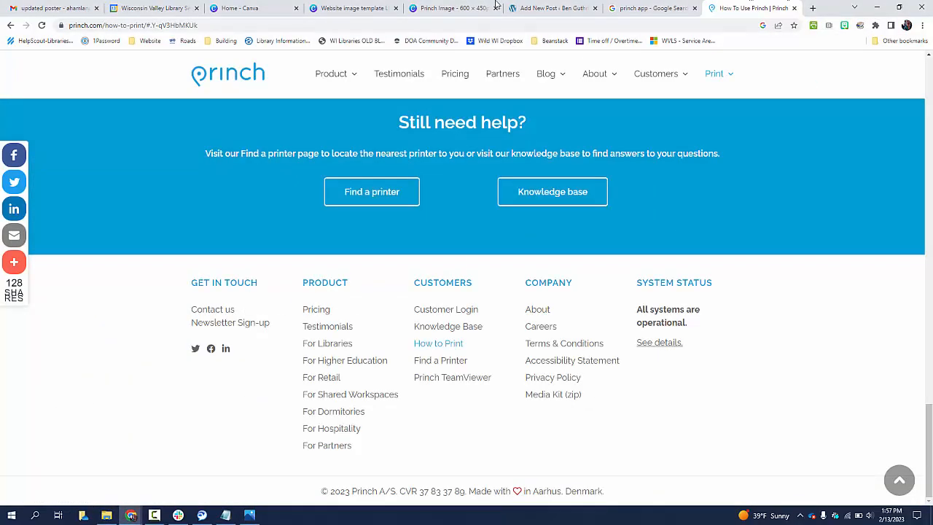
{"action": "left_click", "coordinate": [443, 9]}
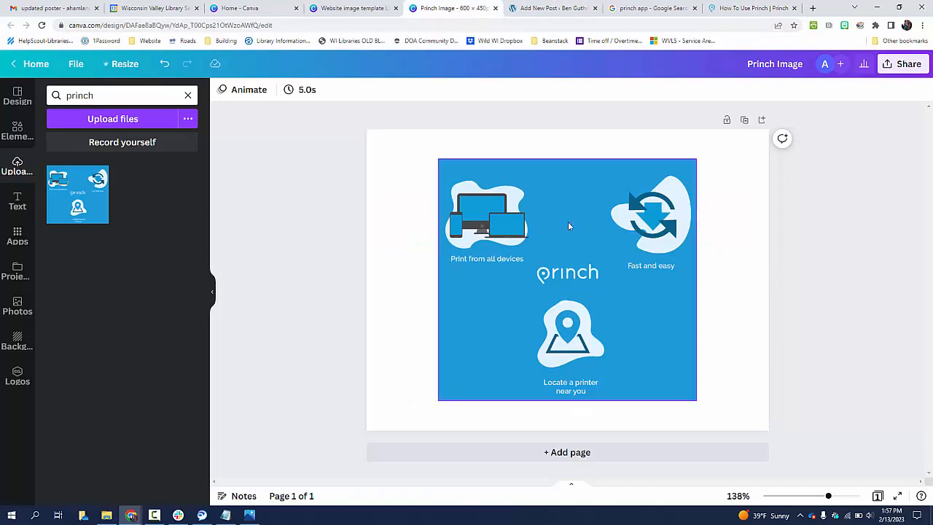
{"action": "left_click", "coordinate": [342, 8]}
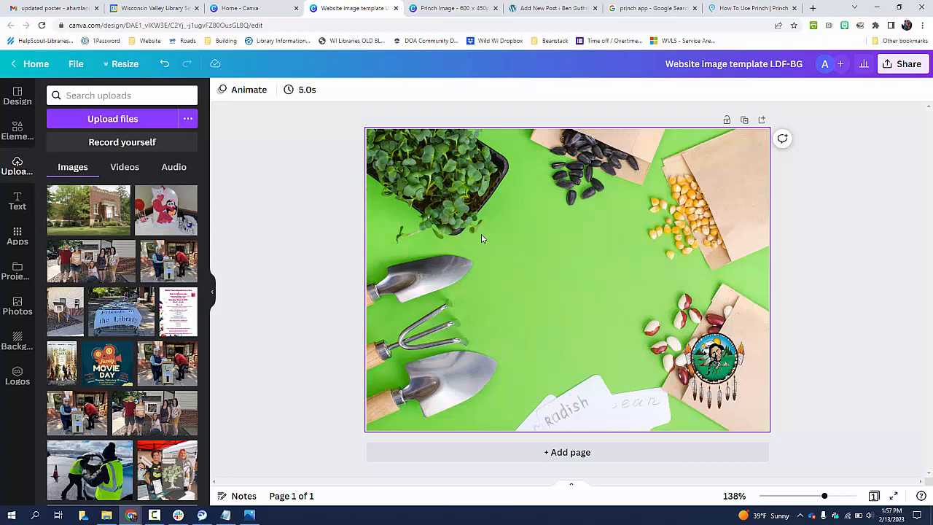
Delete the garden background photo and the round logo from the template
{"action": "left_click", "coordinate": [487, 238]}
{"action": "key", "text": "Delete"}
{"action": "left_click", "coordinate": [689, 342]}
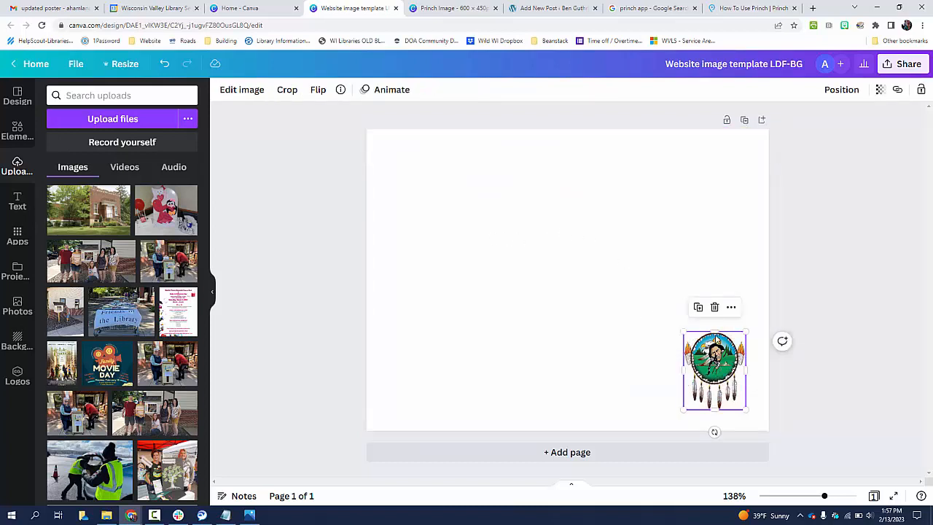
{"action": "key", "text": "Delete"}
Paste the Android phone image onto the blank template, enlarge it to about 244 × 433 and move it to the right side
{"action": "right_click", "coordinate": [546, 228]}
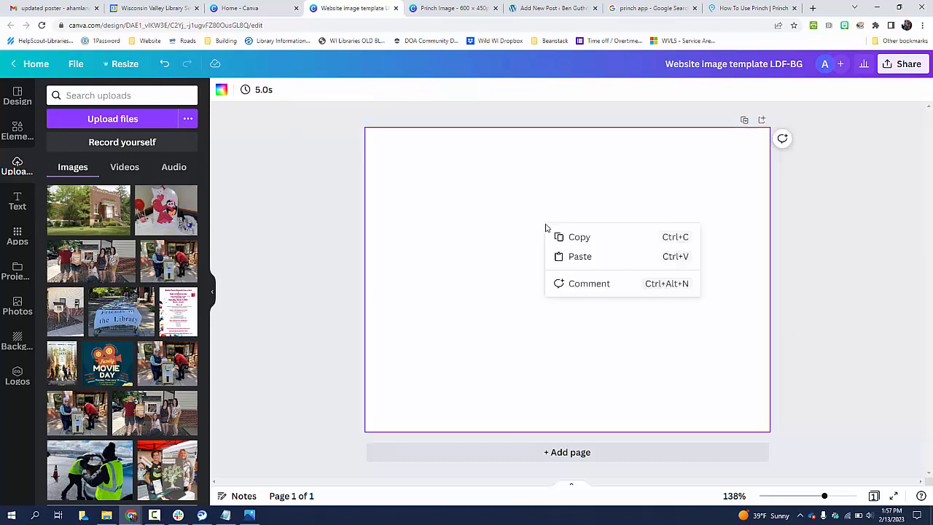
{"action": "left_click", "coordinate": [580, 258]}
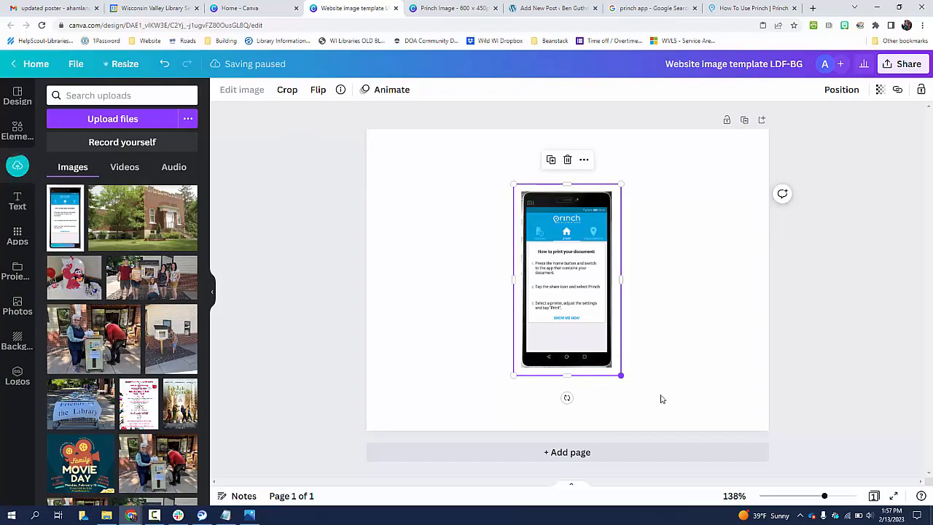
{"action": "left_click_drag", "start_coordinate": [661, 399], "coordinate": [697, 410]}
{"action": "left_click_drag", "start_coordinate": [656, 183], "coordinate": [701, 163]}
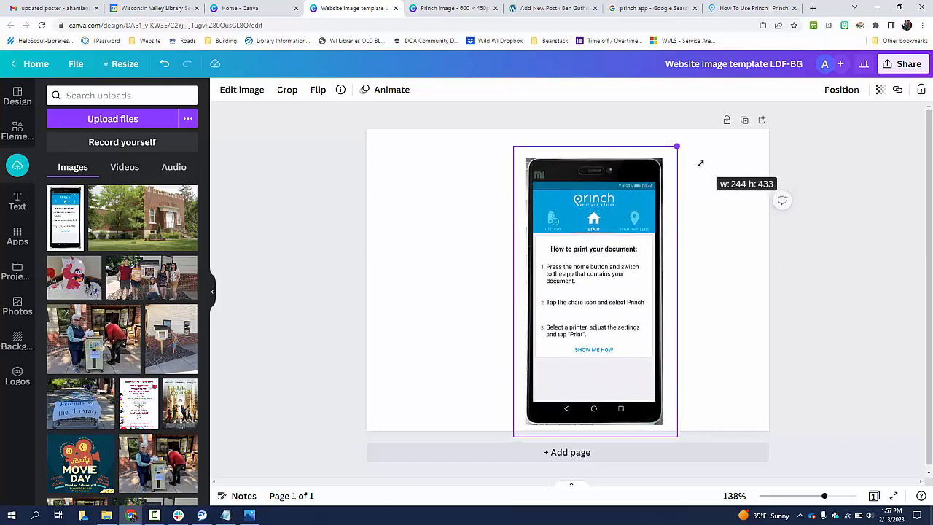
{"action": "left_click_drag", "start_coordinate": [594, 281], "coordinate": [670, 270]}
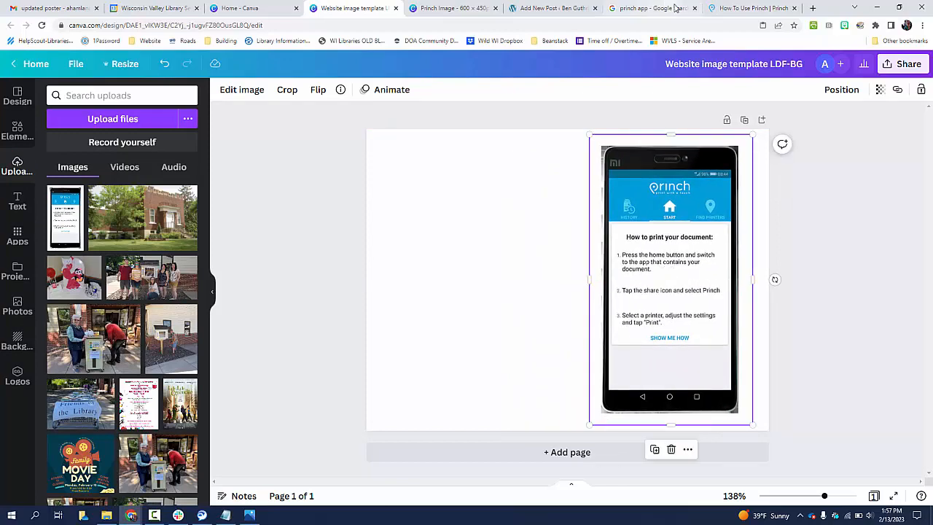
Copy the Princh logo image from the Princh website
{"action": "left_click", "coordinate": [743, 8]}
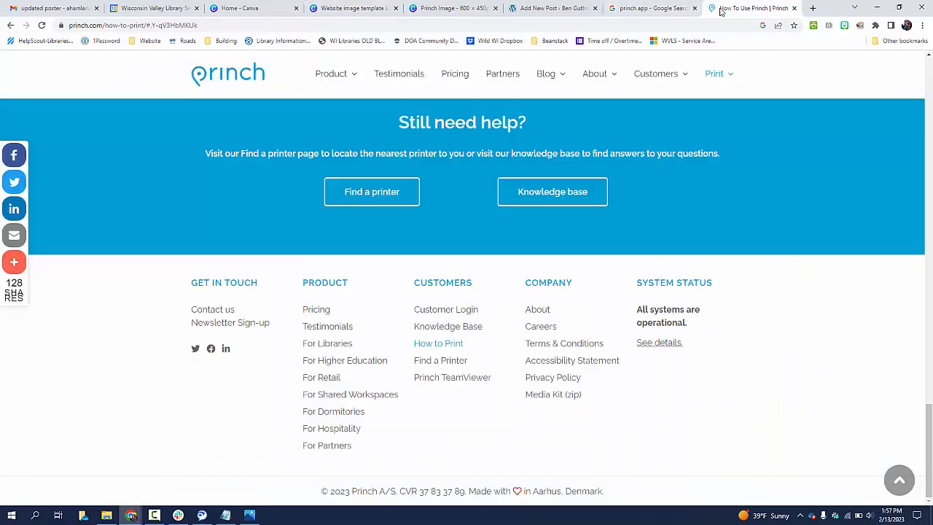
{"action": "right_click", "coordinate": [245, 83]}
{"action": "left_click", "coordinate": [285, 193]}
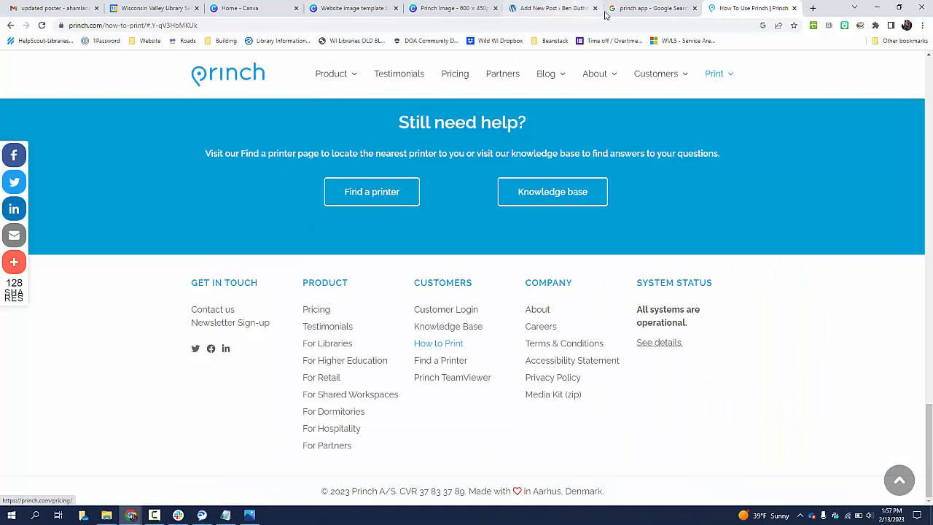
Paste the Princh logo into the template, shrink it and place it left of the phone image
{"action": "left_click", "coordinate": [332, 8]}
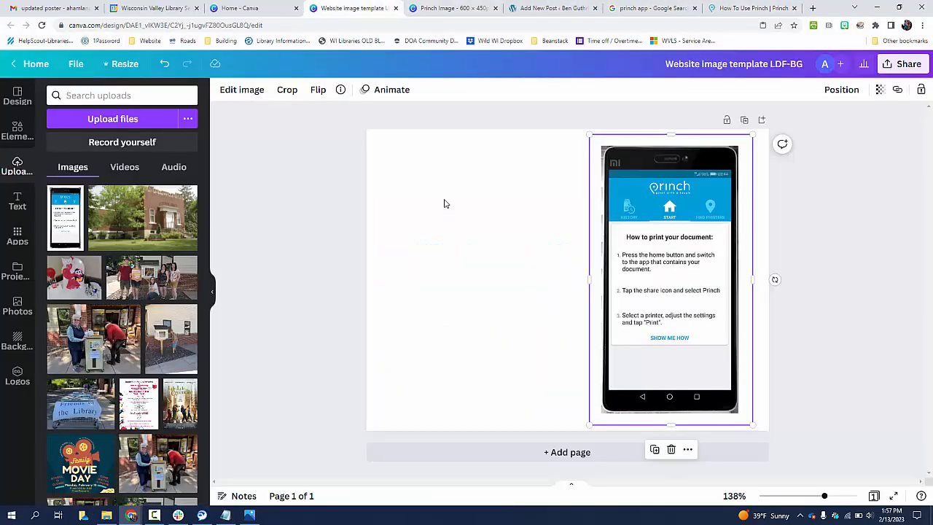
{"action": "key", "text": "ctrl+v"}
{"action": "left_click_drag", "start_coordinate": [510, 258], "coordinate": [453, 364]}
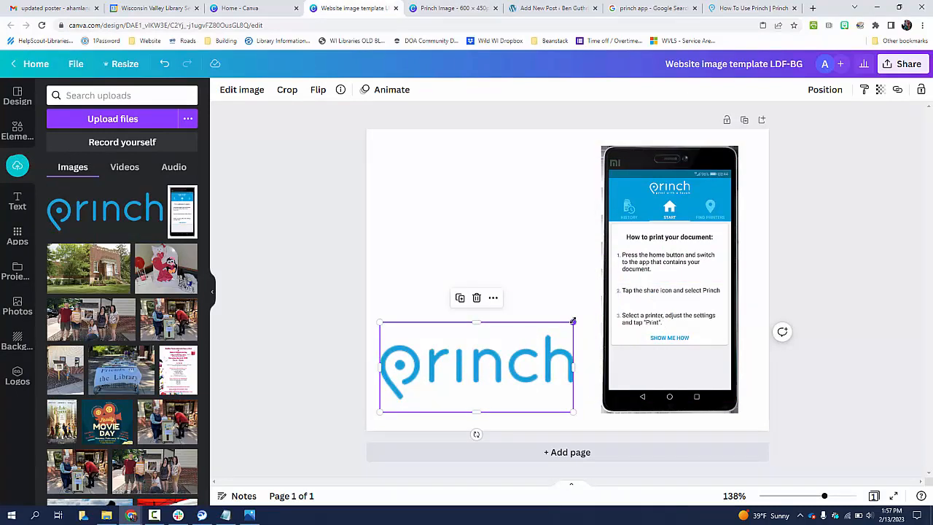
{"action": "left_click_drag", "start_coordinate": [573, 323], "coordinate": [496, 360]}
{"action": "left_click_drag", "start_coordinate": [452, 390], "coordinate": [500, 232]}
Browse the Princh library printing solution page for content
{"action": "key", "text": "ctrl+9"}
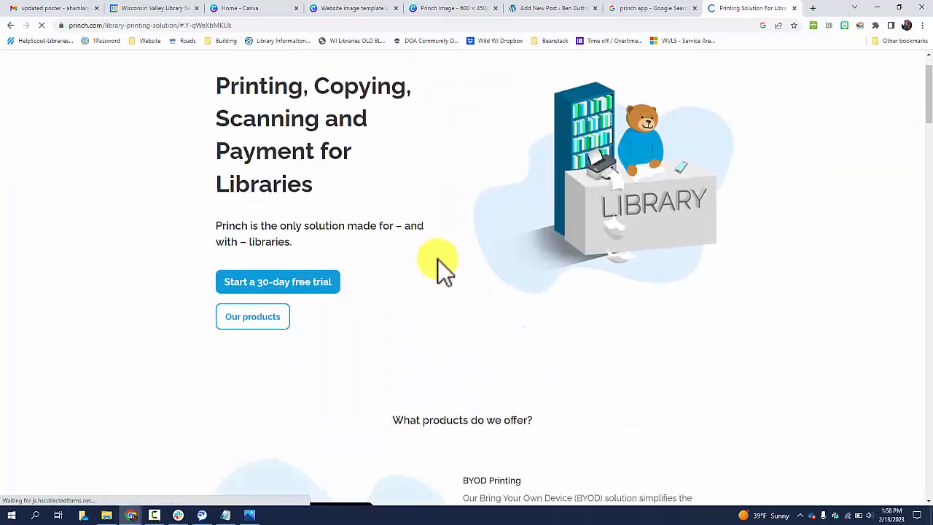
{"action": "scroll", "coordinate": [441, 268], "scroll_direction": "down", "scroll_amount": 5}
{"action": "scroll", "coordinate": [441, 271], "scroll_direction": "down", "scroll_amount": 6}
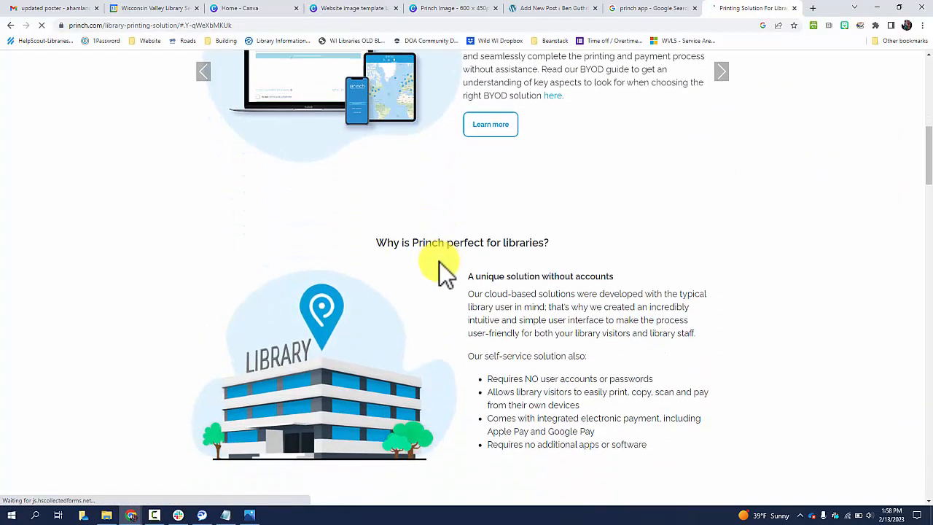
{"action": "scroll", "coordinate": [450, 275], "scroll_direction": "down", "scroll_amount": 7}
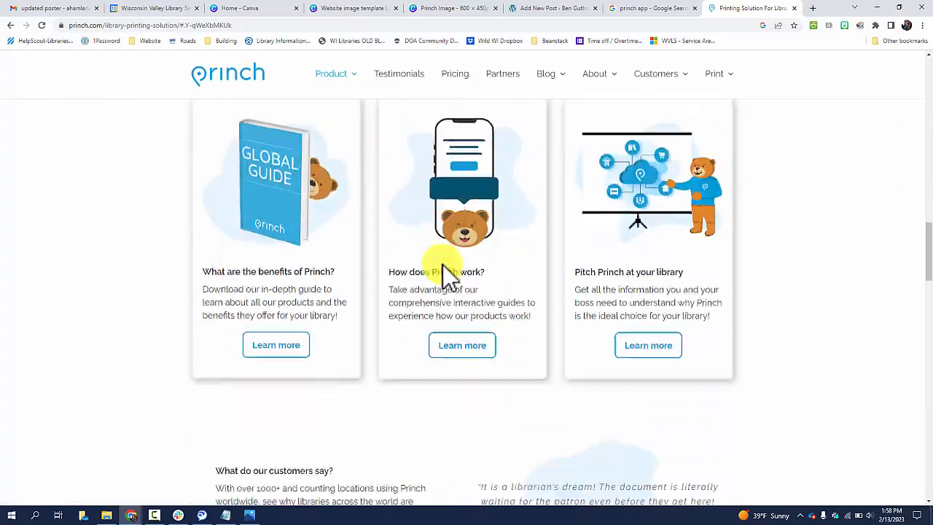
{"action": "scroll", "coordinate": [449, 276], "scroll_direction": "down", "scroll_amount": 12}
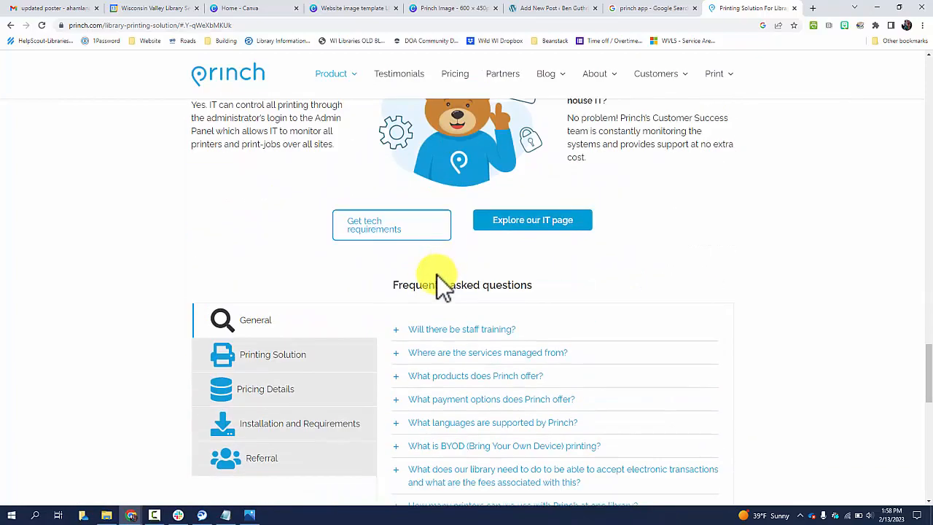
{"action": "scroll", "coordinate": [444, 277], "scroll_direction": "down", "scroll_amount": 8}
{"action": "scroll", "coordinate": [345, 277], "scroll_direction": "up", "scroll_amount": 18}
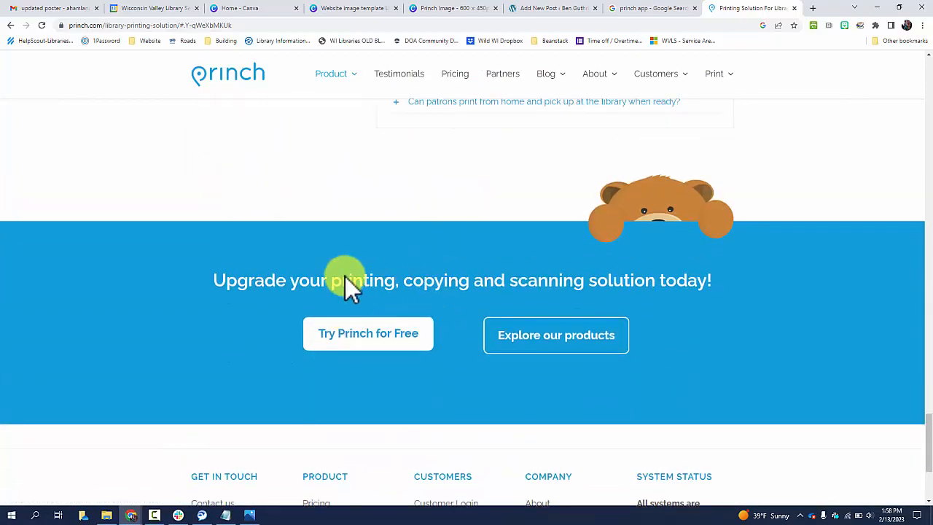
{"action": "scroll", "coordinate": [343, 277], "scroll_direction": "up", "scroll_amount": 8}
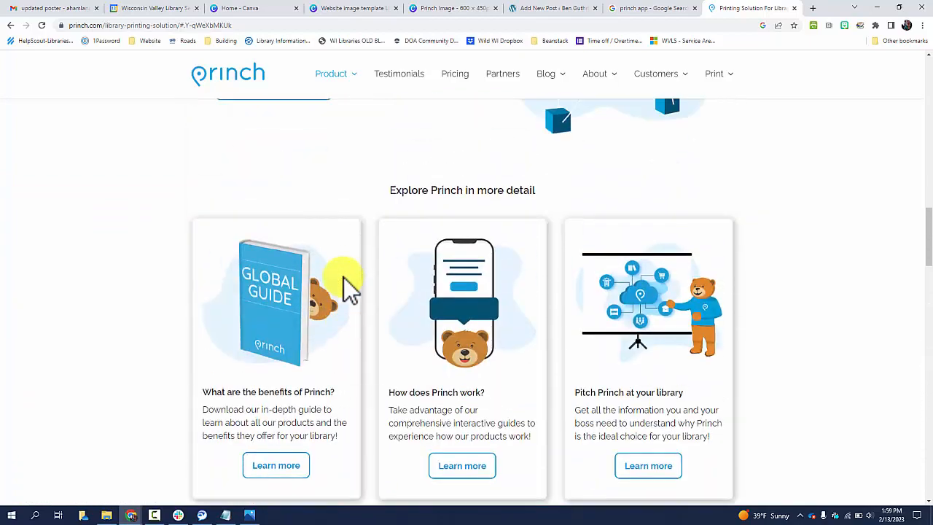
Open the Princh Products page from the library printing page and copy its bear-and-printer illustration
{"action": "scroll", "coordinate": [343, 277], "scroll_direction": "up", "scroll_amount": 7}
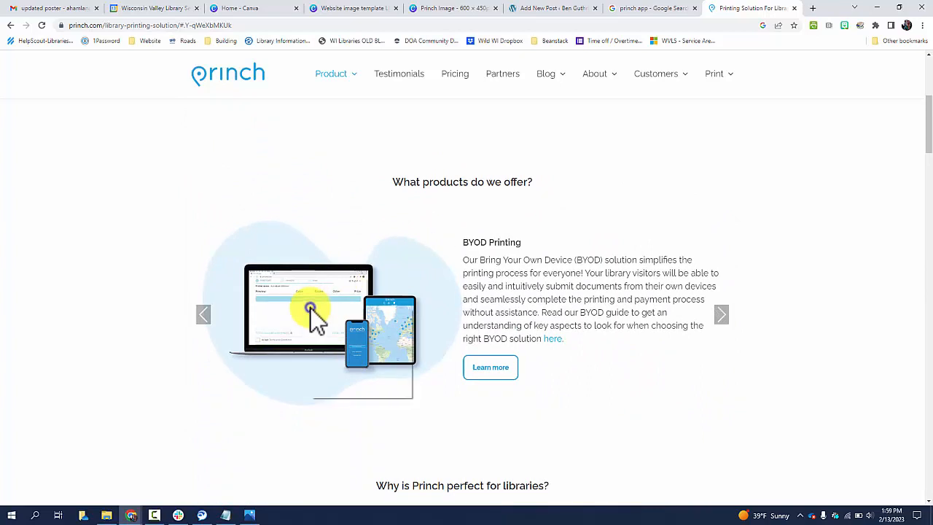
{"action": "right_click", "coordinate": [314, 307]}
{"action": "left_click", "coordinate": [170, 406]}
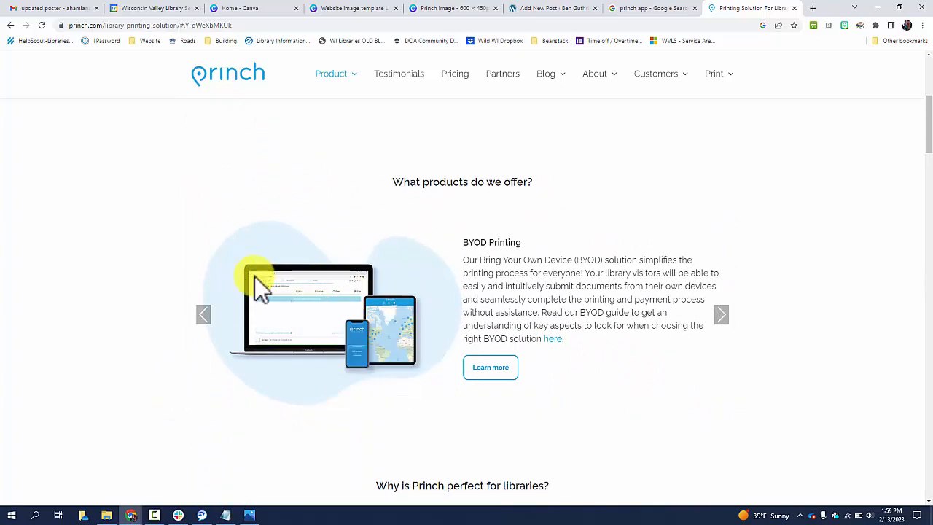
{"action": "left_click", "coordinate": [490, 370]}
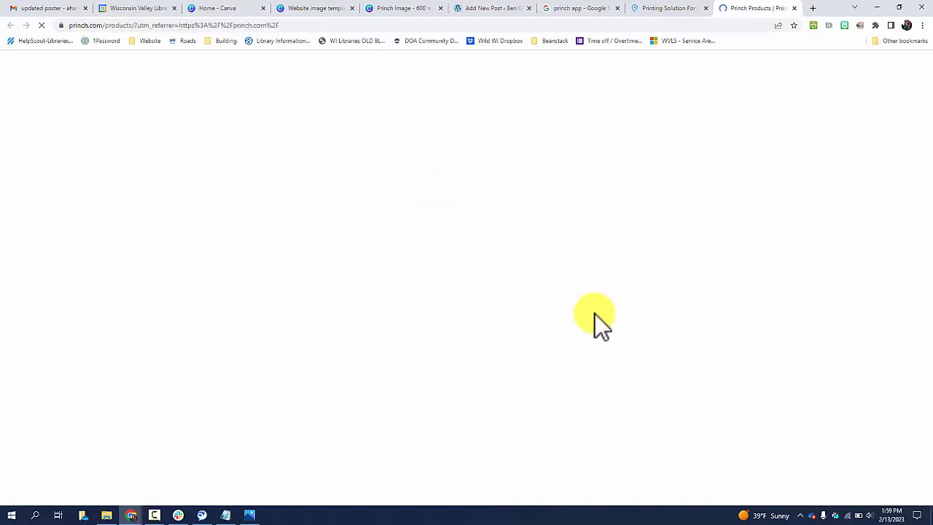
{"action": "right_click", "coordinate": [585, 199]}
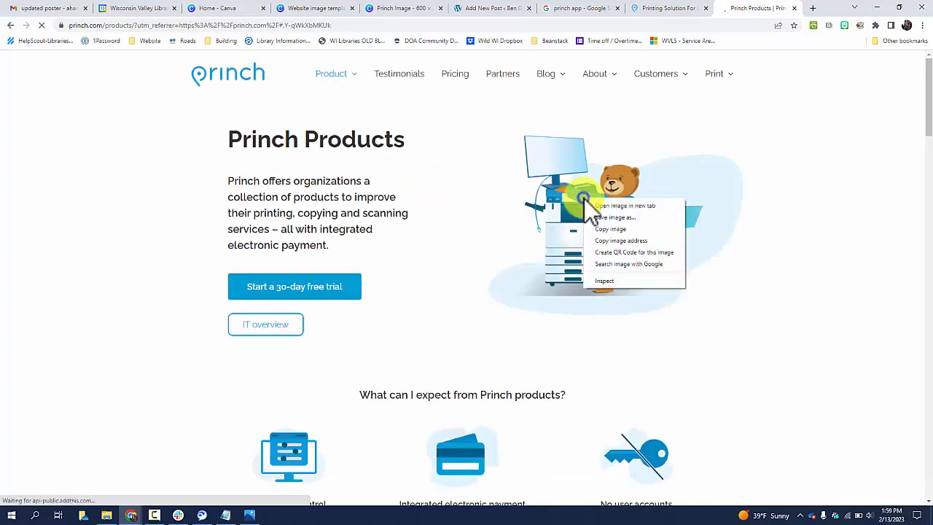
{"action": "left_click", "coordinate": [610, 228]}
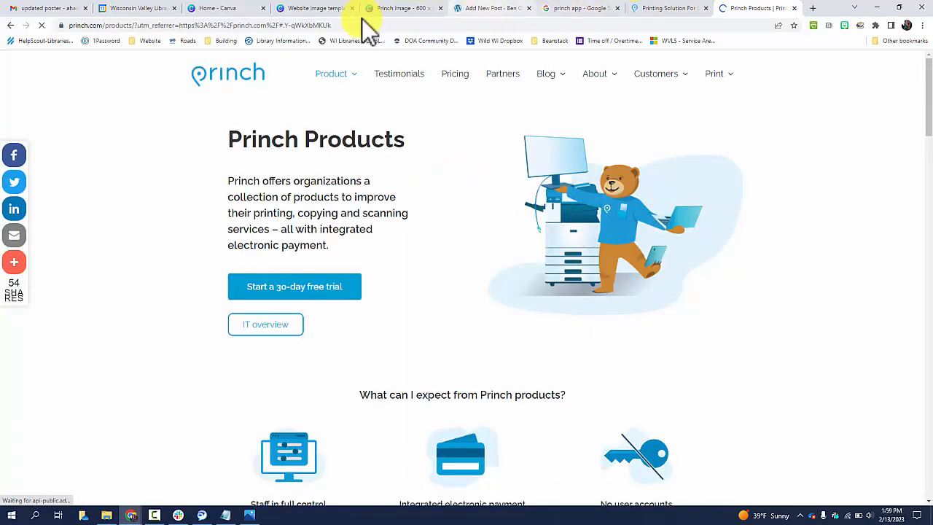
Paste the bear illustration into the Canva template and resize it to fill the left side
{"action": "left_click", "coordinate": [323, 11]}
{"action": "left_click", "coordinate": [472, 303]}
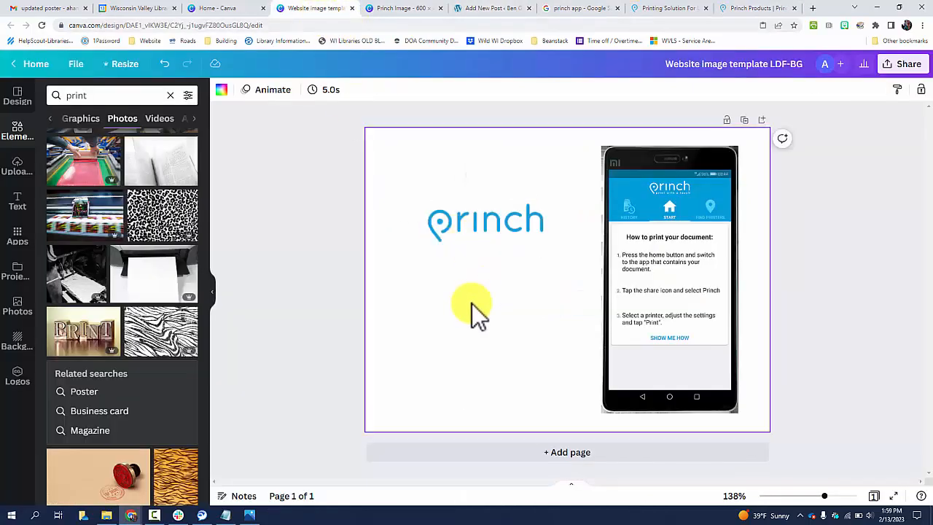
{"action": "key", "text": "ctrl+v"}
{"action": "left_click_drag", "start_coordinate": [529, 328], "coordinate": [425, 221]}
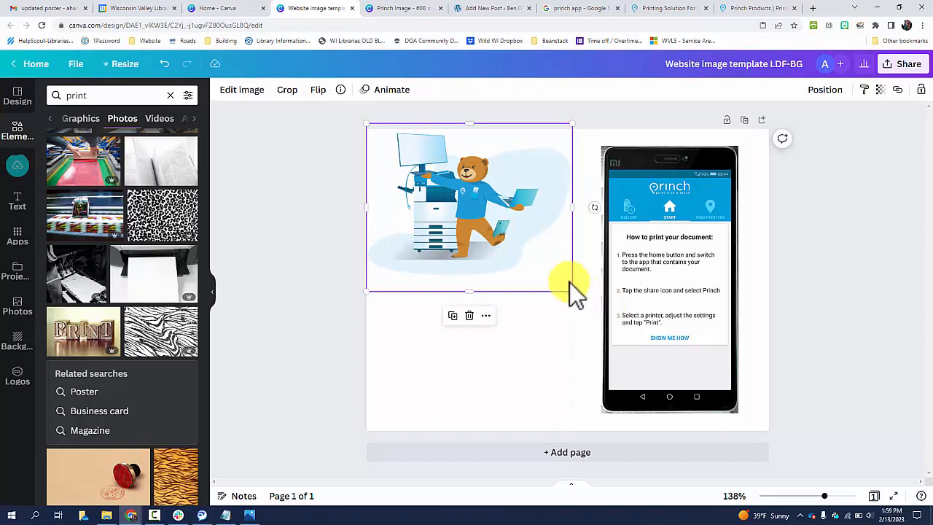
{"action": "left_click_drag", "start_coordinate": [575, 296], "coordinate": [748, 436]}
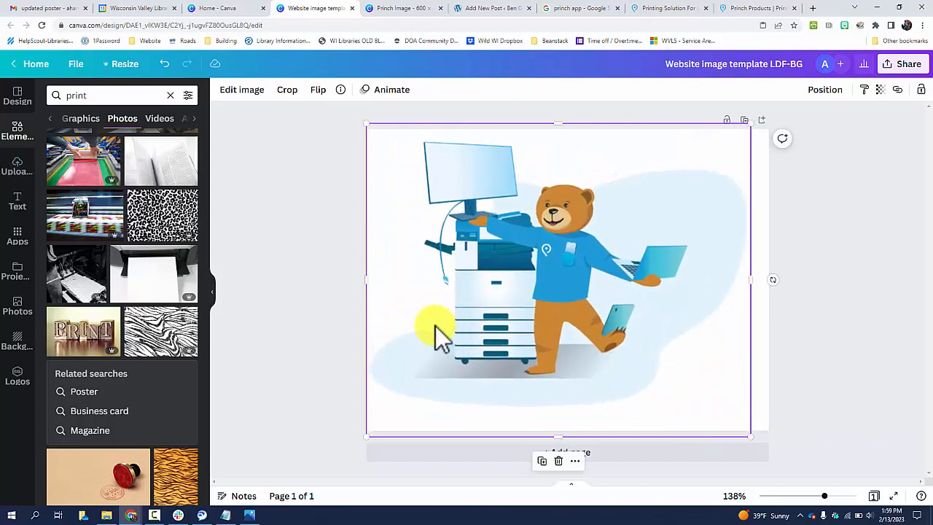
{"action": "left_click_drag", "start_coordinate": [435, 326], "coordinate": [419, 326]}
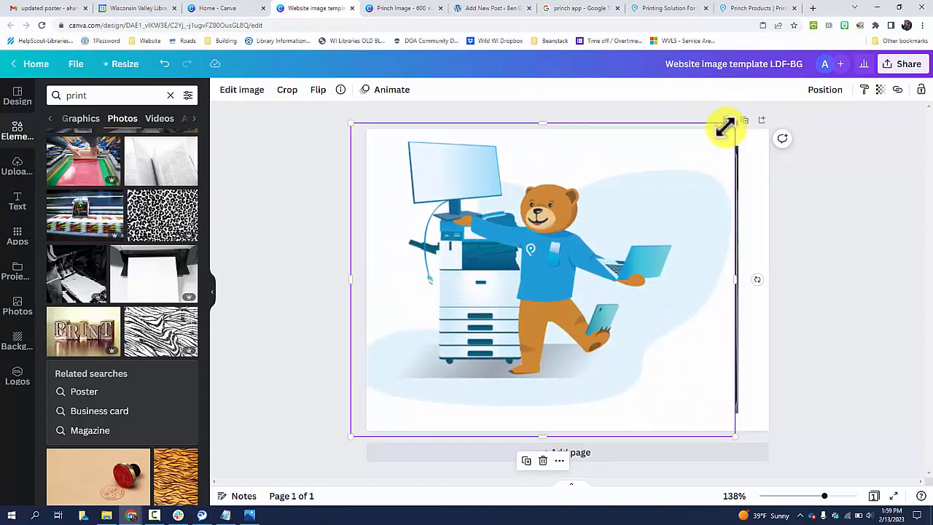
{"action": "left_click_drag", "start_coordinate": [724, 125], "coordinate": [632, 171]}
Send the bear illustration backward so it sits behind the Princh logo
{"action": "left_click", "coordinate": [824, 89]}
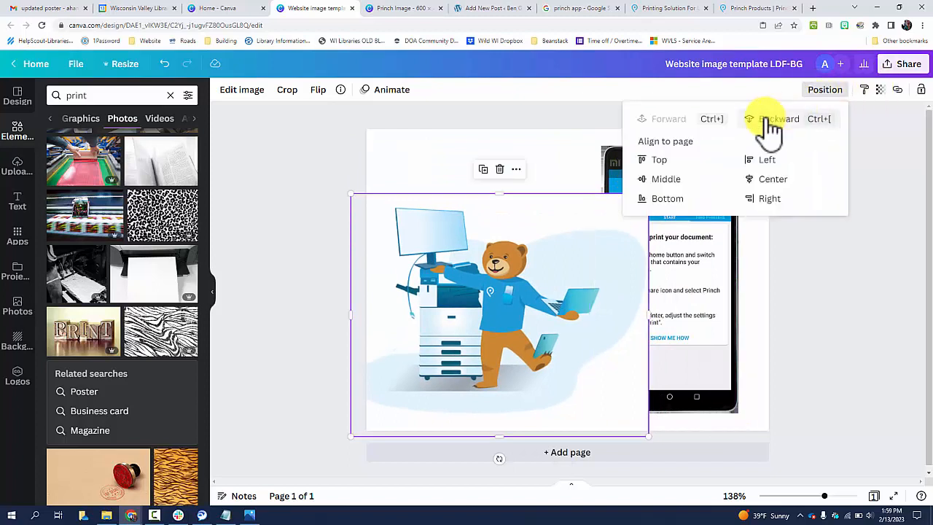
{"action": "left_click", "coordinate": [774, 127]}
{"action": "left_click", "coordinate": [778, 128]}
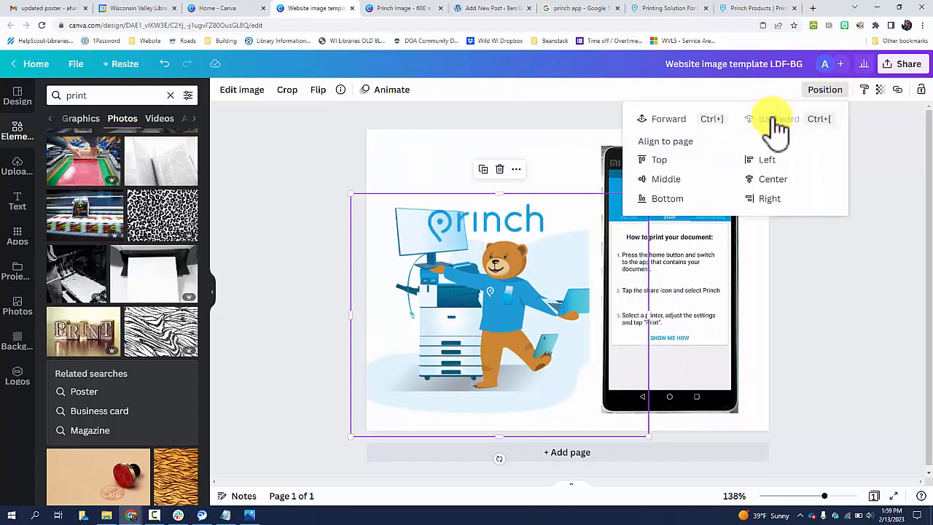
Arrange the Princh logo above the illustration, move the illustration down and align the phone image
{"action": "left_click_drag", "start_coordinate": [519, 232], "coordinate": [542, 156]}
{"action": "left_click", "coordinate": [524, 222]}
{"action": "left_click_drag", "start_coordinate": [510, 310], "coordinate": [512, 348]}
{"action": "left_click", "coordinate": [685, 215]}
{"action": "mouse_move", "coordinate": [685, 215]}
{"action": "left_mouse_down"}
{"action": "mouse_move", "coordinate": [698, 229]}
{"action": "mouse_move", "coordinate": [695, 217]}
{"action": "left_mouse_up"}
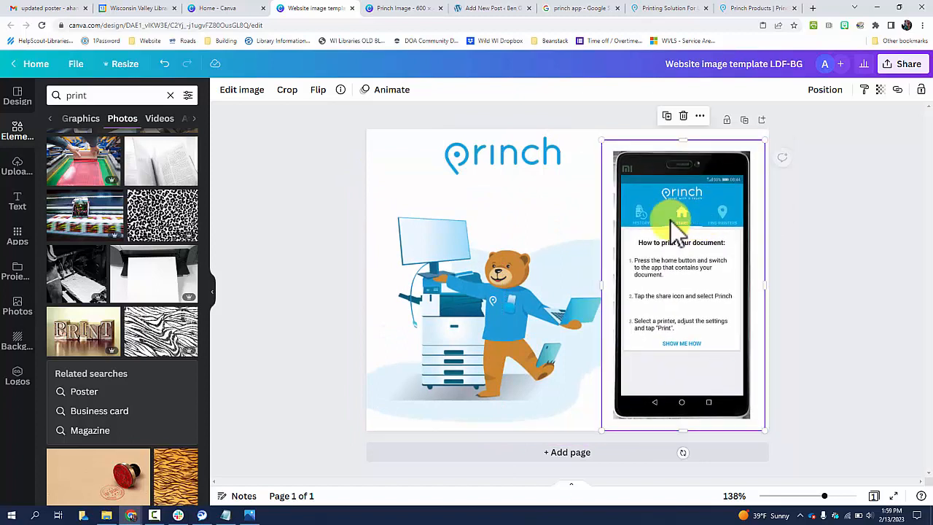
{"action": "left_click_drag", "start_coordinate": [505, 166], "coordinate": [502, 185]}
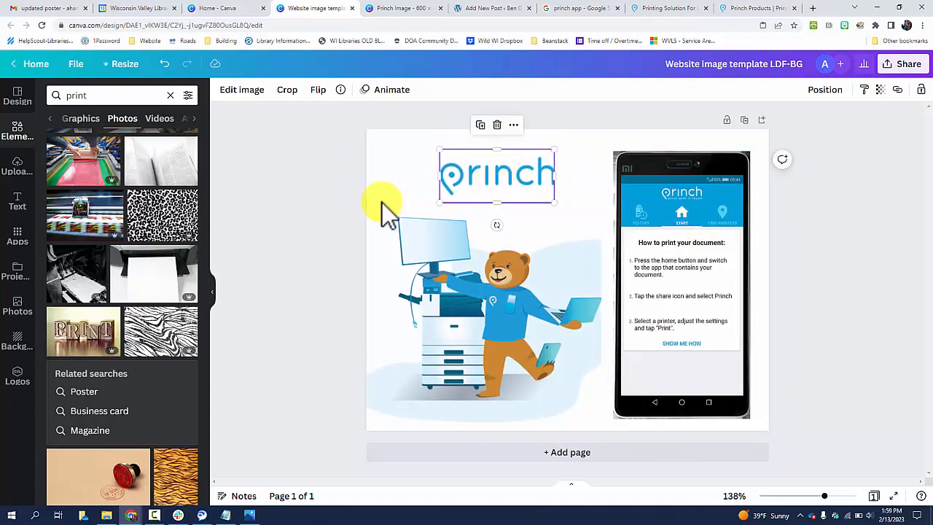
Search the element graphics for "apple store" and add the App Store logo graphic to the design
{"action": "left_click", "coordinate": [236, 173]}
{"action": "left_click", "coordinate": [67, 95]}
{"action": "key", "text": "ctrl+a"}
{"action": "key", "text": "BackSpace"}
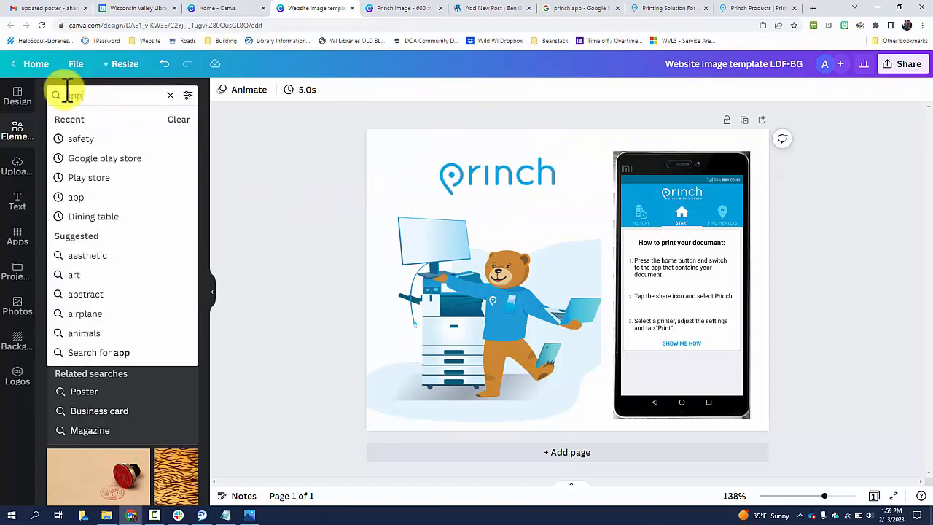
{"action": "type", "text": "apple sto"}
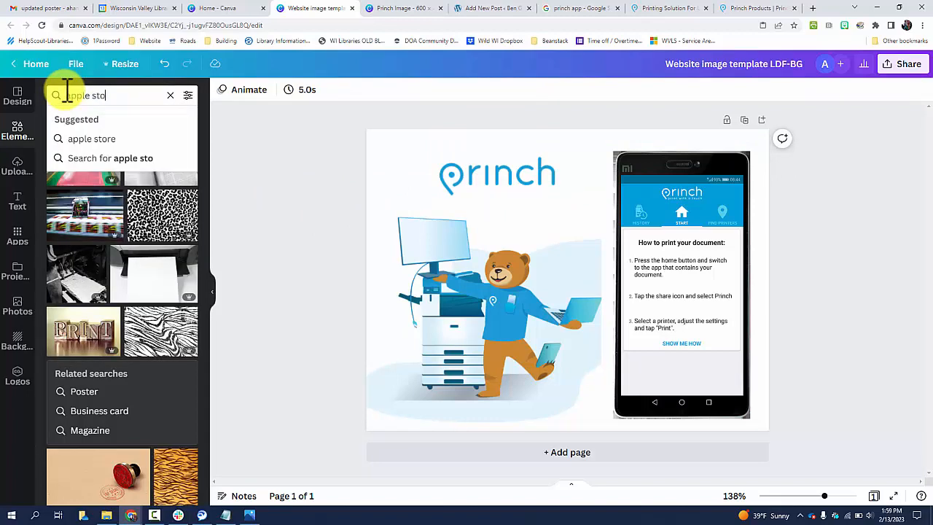
{"action": "type", "text": "re"}
{"action": "key", "text": "Return"}
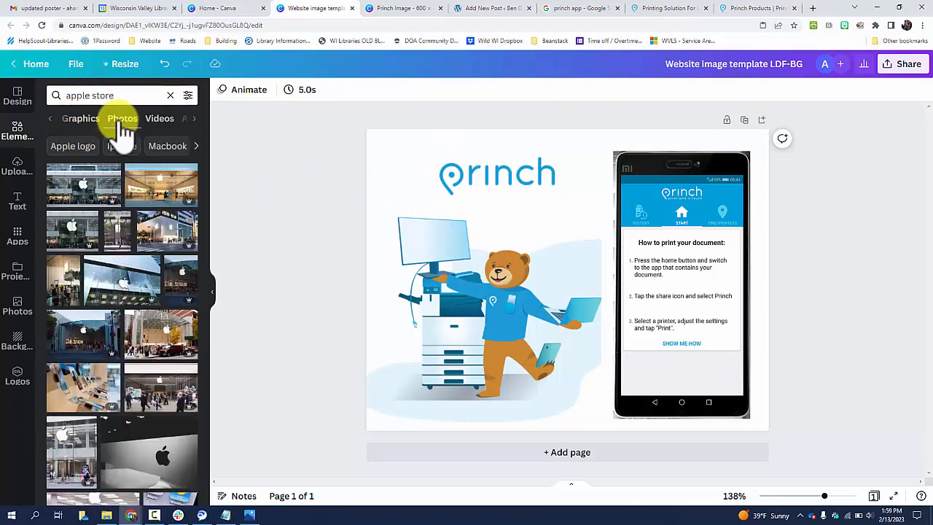
{"action": "left_click", "coordinate": [80, 120]}
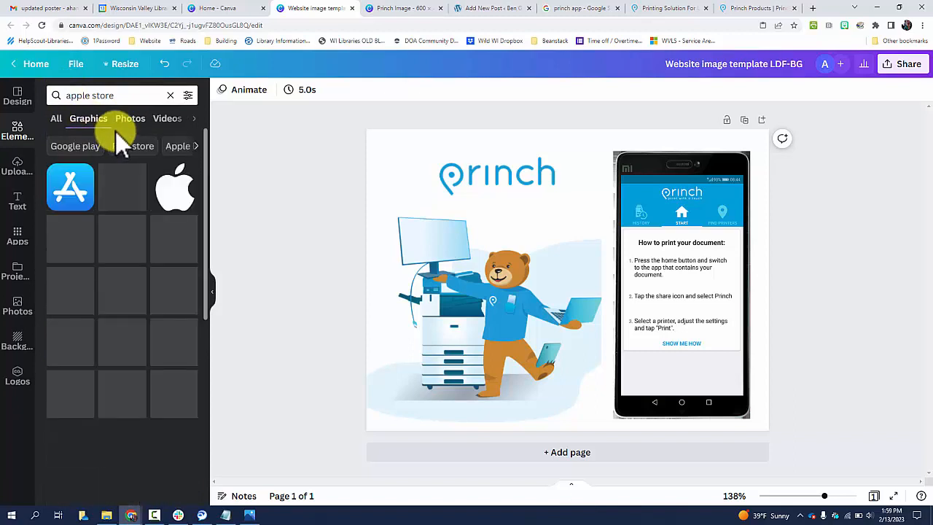
{"action": "left_click", "coordinate": [125, 188]}
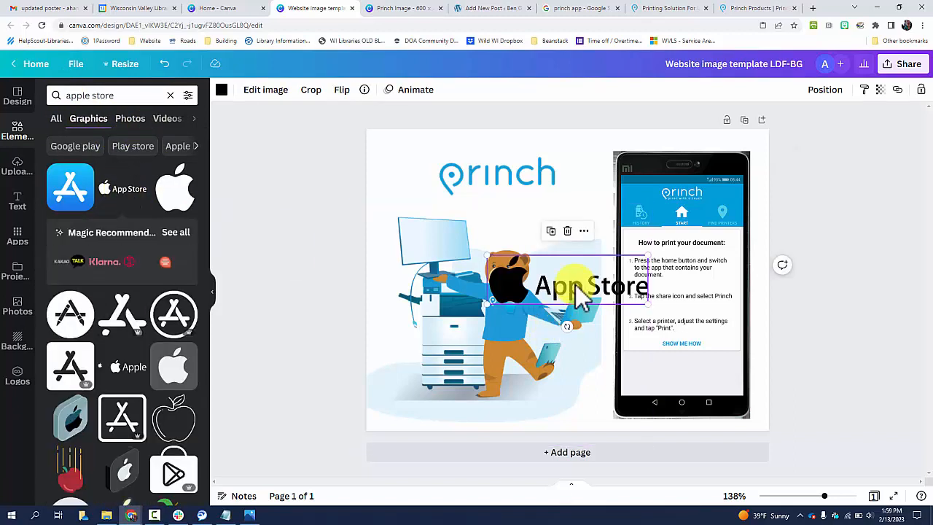
Move the App Store graphic to the bottom-left corner beneath the illustration
{"action": "left_click_drag", "start_coordinate": [562, 284], "coordinate": [523, 198]}
{"action": "left_click", "coordinate": [444, 194], "text": "shift"}
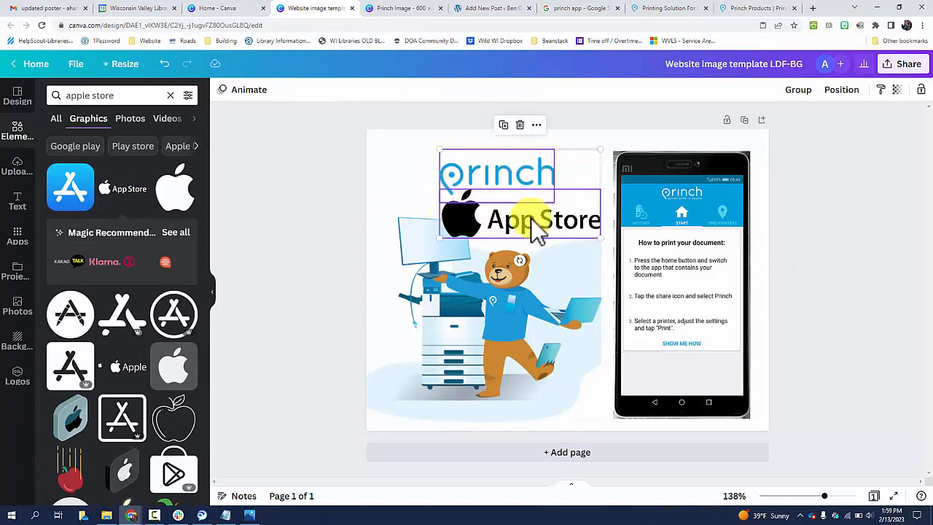
{"action": "mouse_move", "coordinate": [471, 159]}
{"action": "left_mouse_down"}
{"action": "mouse_move", "coordinate": [468, 184]}
{"action": "mouse_move", "coordinate": [474, 168]}
{"action": "left_mouse_up"}
{"action": "left_click", "coordinate": [421, 176]}
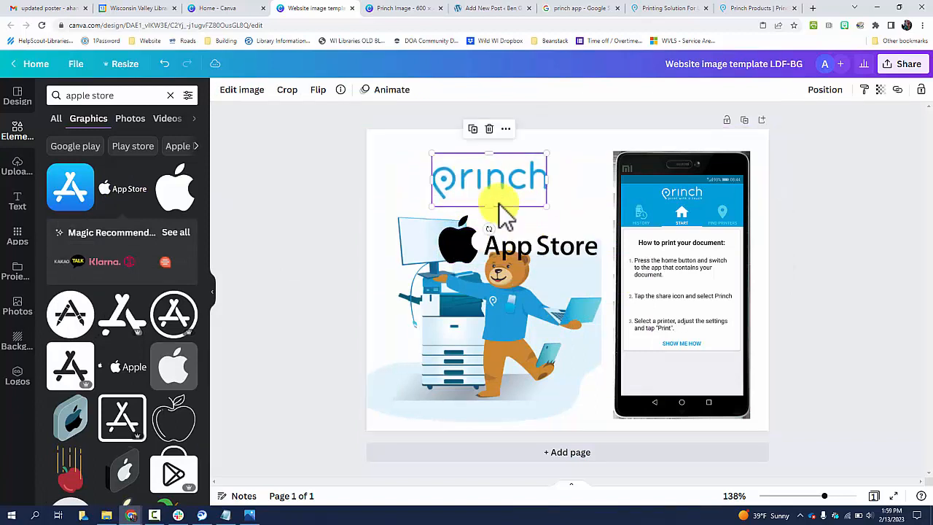
{"action": "left_click", "coordinate": [493, 225]}
{"action": "left_click_drag", "start_coordinate": [443, 219], "coordinate": [442, 412]}
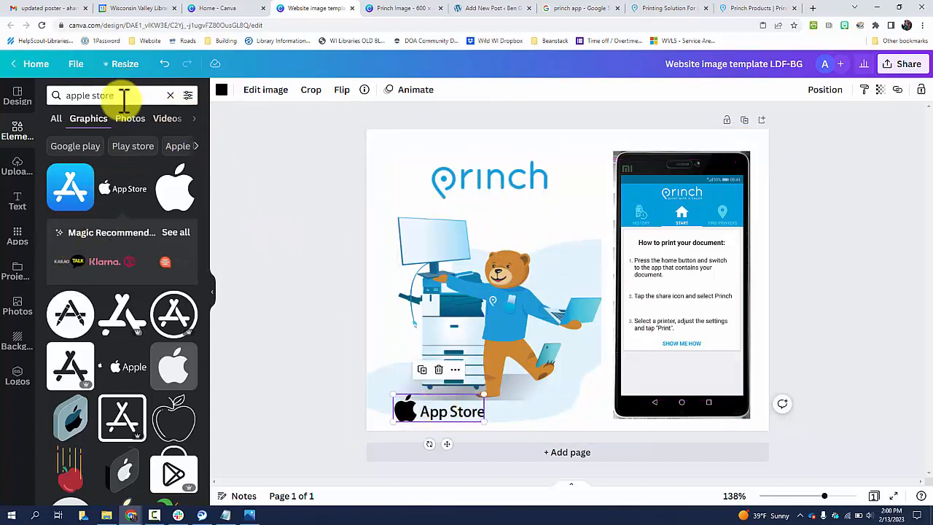
Search for a Play Store graphic and place it beside the App Store logo
{"action": "left_click_drag", "start_coordinate": [124, 96], "coordinate": [41, 92]}
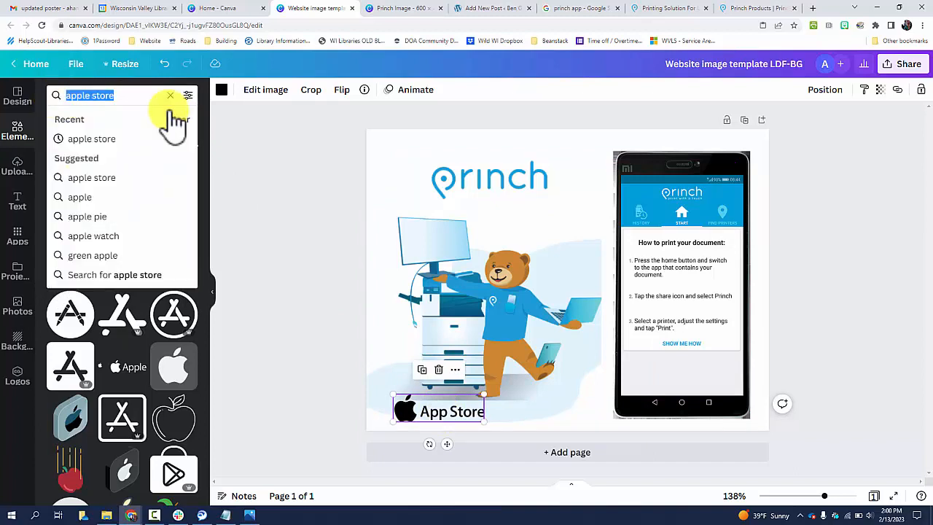
{"action": "type", "text": "g"}
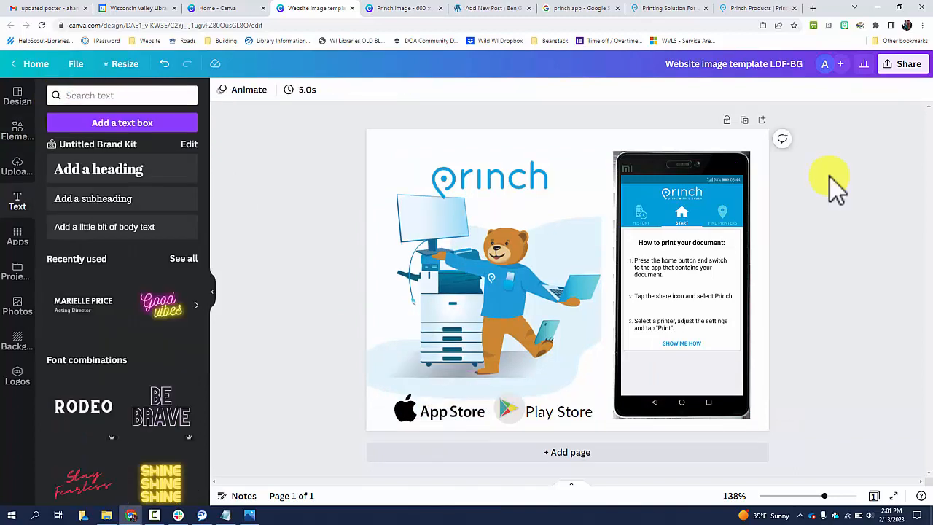
Nudge the Princh logo into its final position above the illustration
{"action": "left_click", "coordinate": [682, 234]}
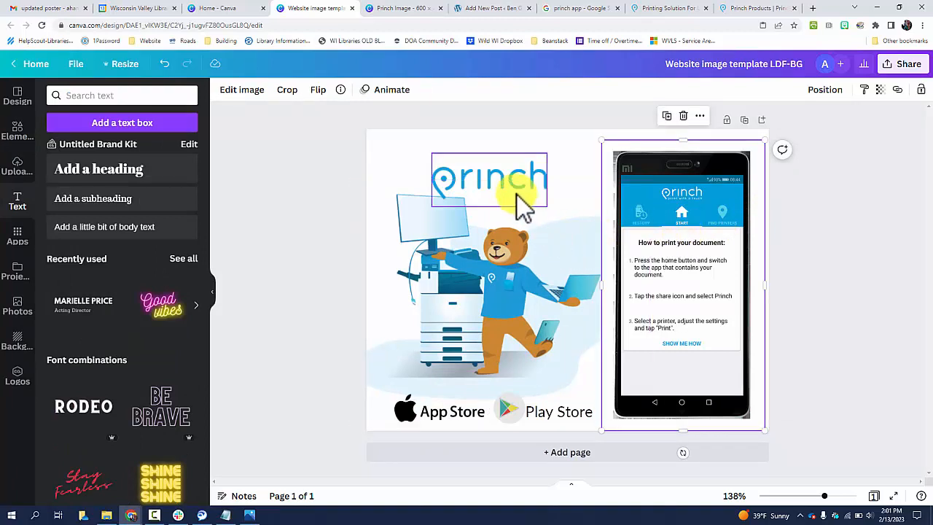
{"action": "mouse_move", "coordinate": [510, 193]}
{"action": "left_mouse_down"}
{"action": "mouse_move", "coordinate": [520, 196]}
{"action": "mouse_move", "coordinate": [523, 178]}
{"action": "mouse_move", "coordinate": [521, 187]}
{"action": "left_mouse_up"}
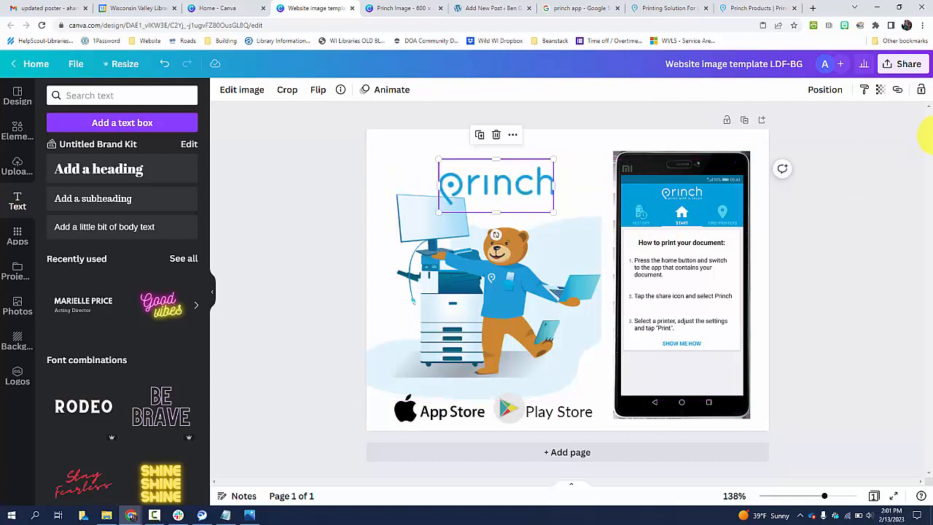
{"action": "left_click", "coordinate": [891, 175]}
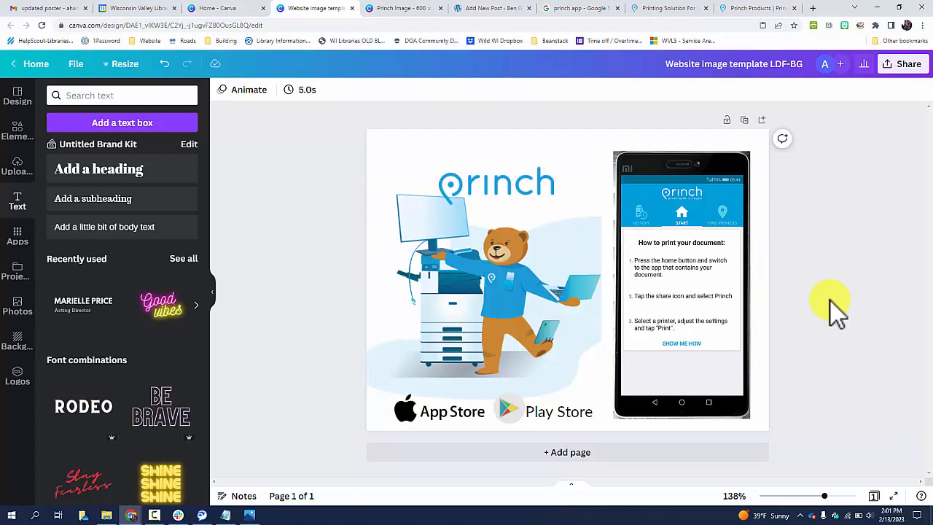
{"action": "left_click", "coordinate": [516, 185]}
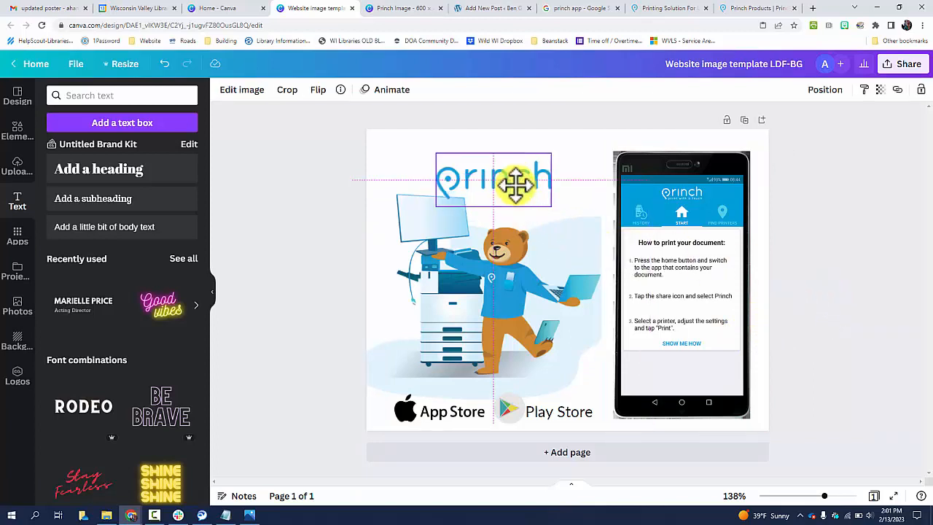
{"action": "left_click", "coordinate": [888, 175]}
Download the design as a JPG file
{"action": "left_click", "coordinate": [905, 66]}
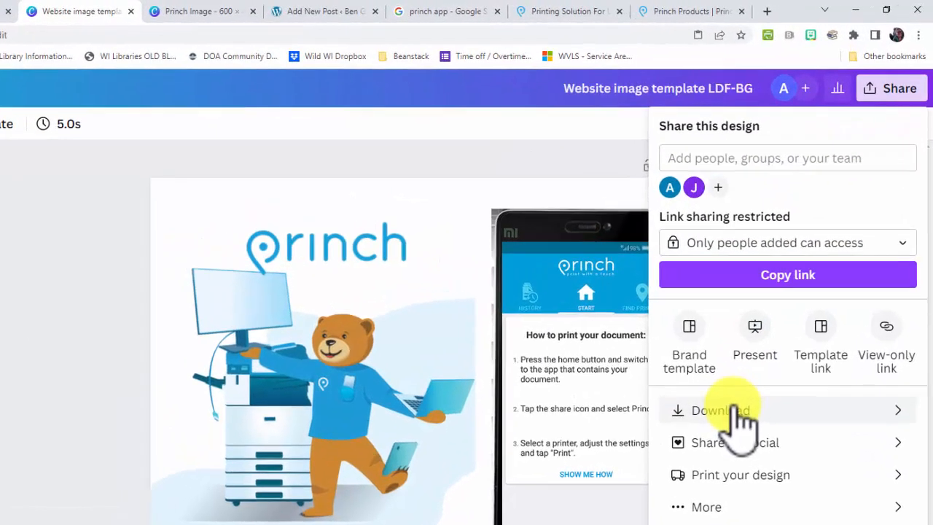
{"action": "left_click", "coordinate": [790, 299]}
{"action": "left_click", "coordinate": [784, 240]}
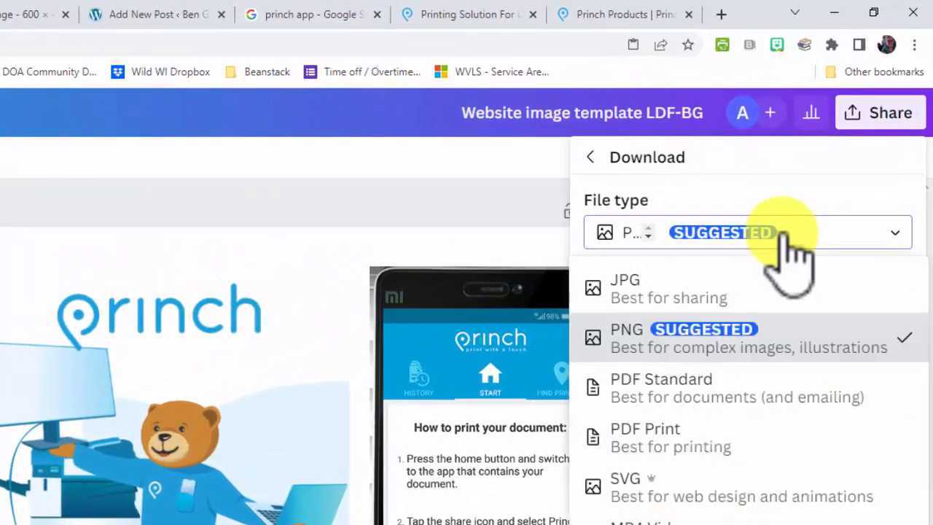
{"action": "left_click", "coordinate": [692, 292]}
{"action": "left_click_drag", "start_coordinate": [846, 358], "coordinate": [809, 357]}
{"action": "left_click", "coordinate": [758, 462]}
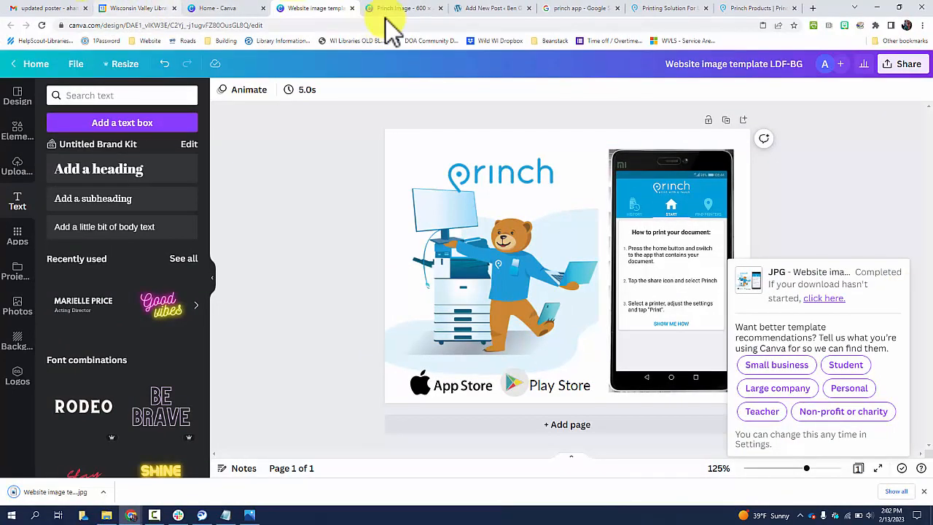
Return to the WordPress post editor and locate the Featured image box
{"action": "left_click", "coordinate": [492, 9]}
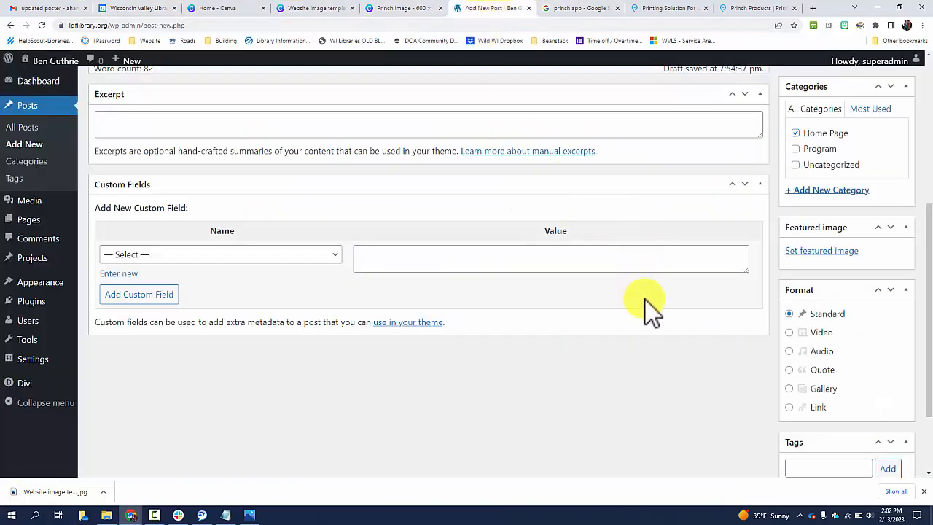
{"action": "scroll", "coordinate": [649, 300], "scroll_direction": "up", "scroll_amount": 4}
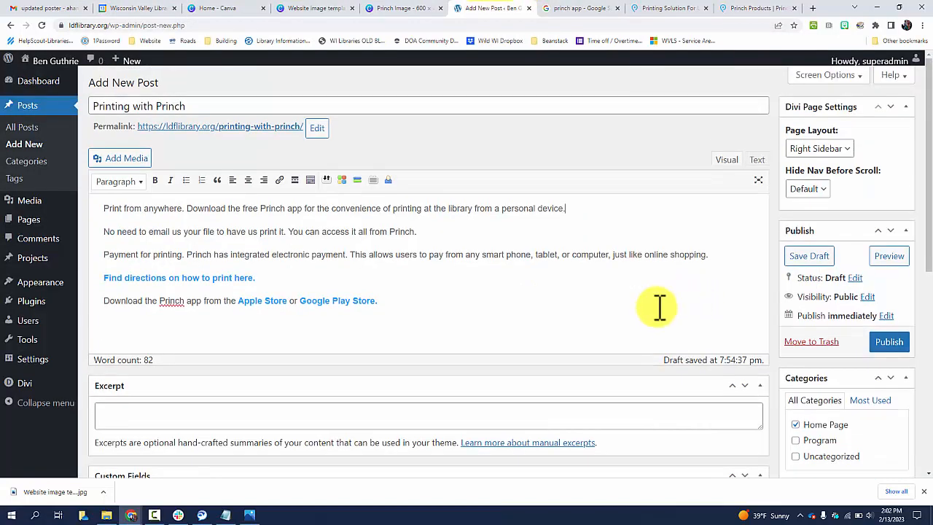
{"action": "scroll", "coordinate": [659, 286], "scroll_direction": "down", "scroll_amount": 2}
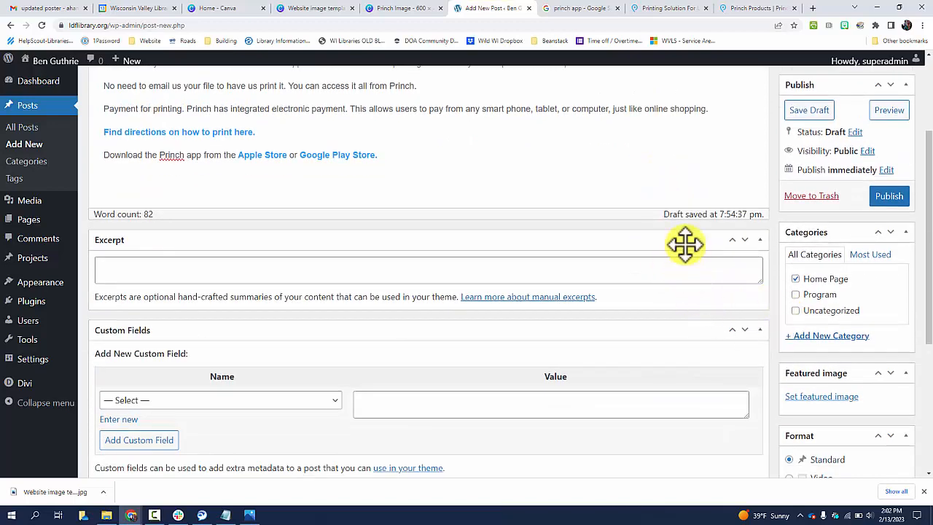
{"action": "scroll", "coordinate": [656, 219], "scroll_direction": "up", "scroll_amount": 2}
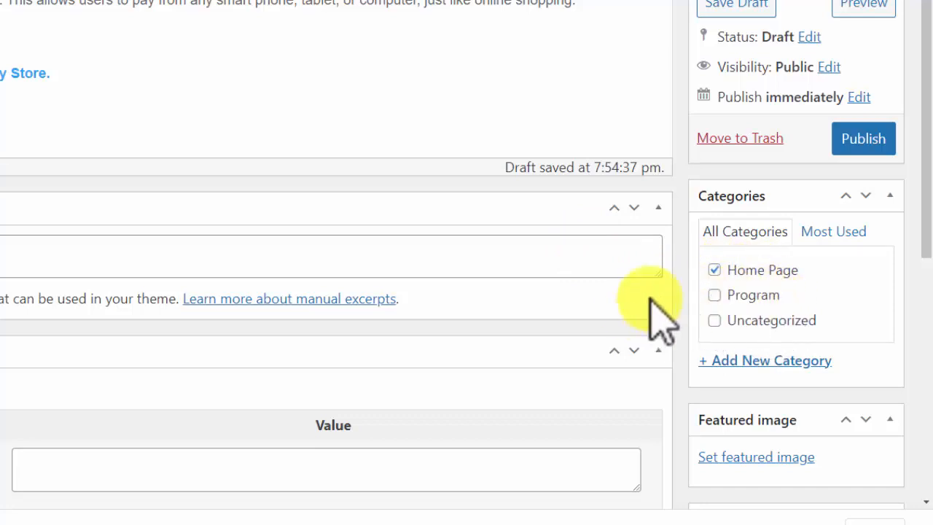
{"action": "scroll", "coordinate": [699, 277], "scroll_direction": "down", "scroll_amount": 2}
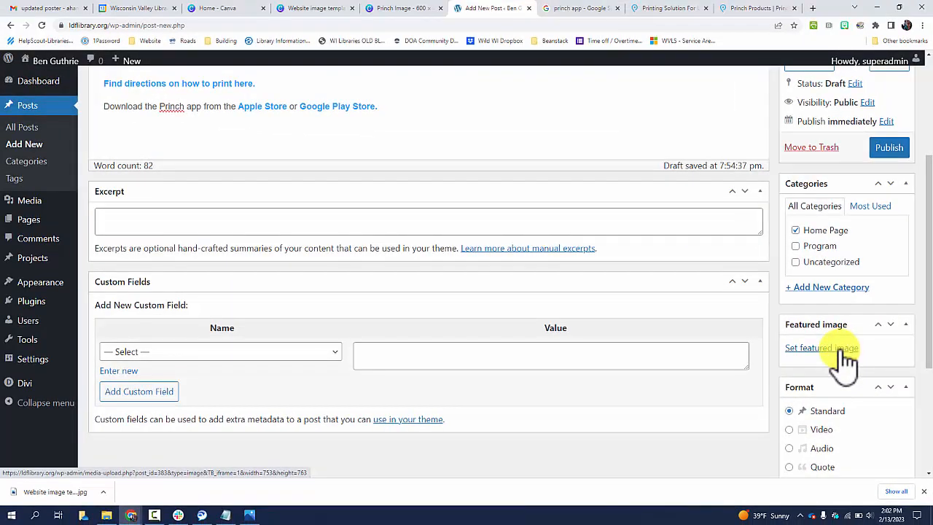
{"action": "left_click", "coordinate": [821, 347]}
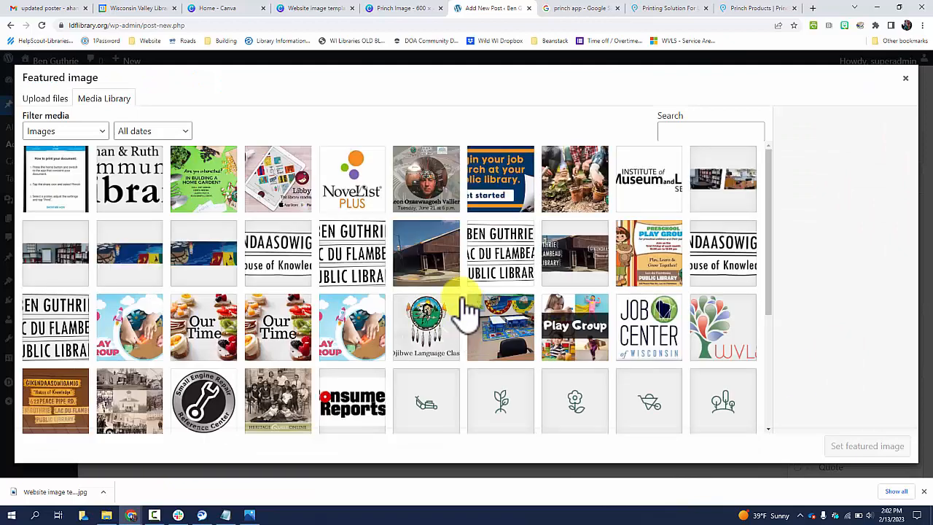
{"action": "left_click", "coordinate": [43, 102]}
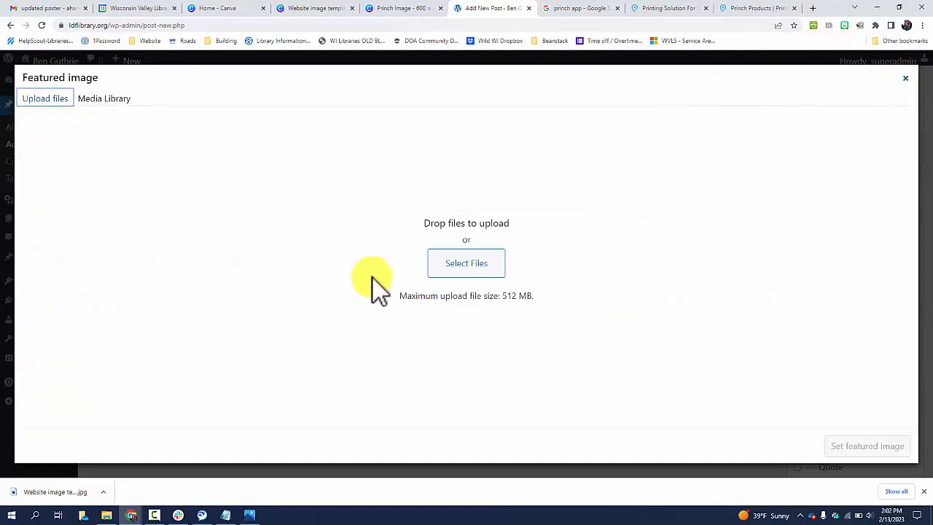
{"action": "left_click", "coordinate": [906, 79]}
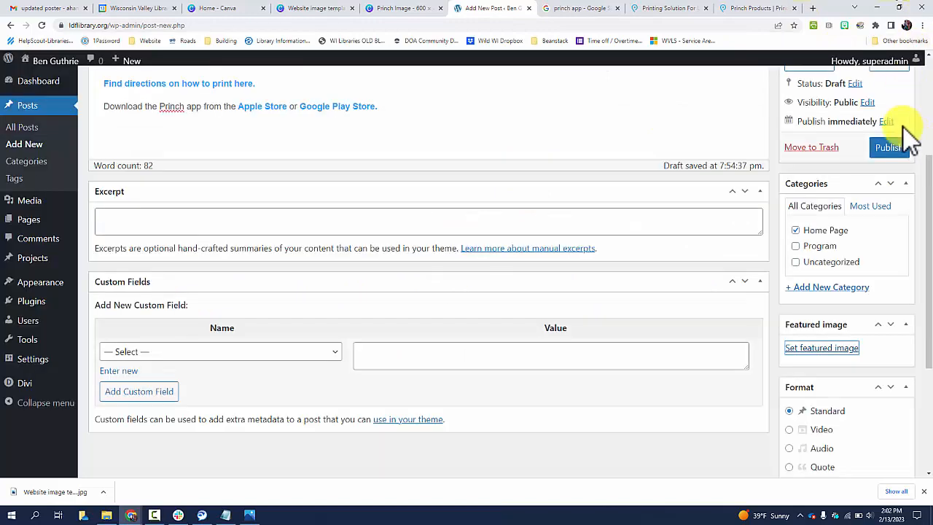
Open the featured image dialog and upload Website image template LDF-BG.jpg from the Downloads folder
{"action": "left_click", "coordinate": [827, 352]}
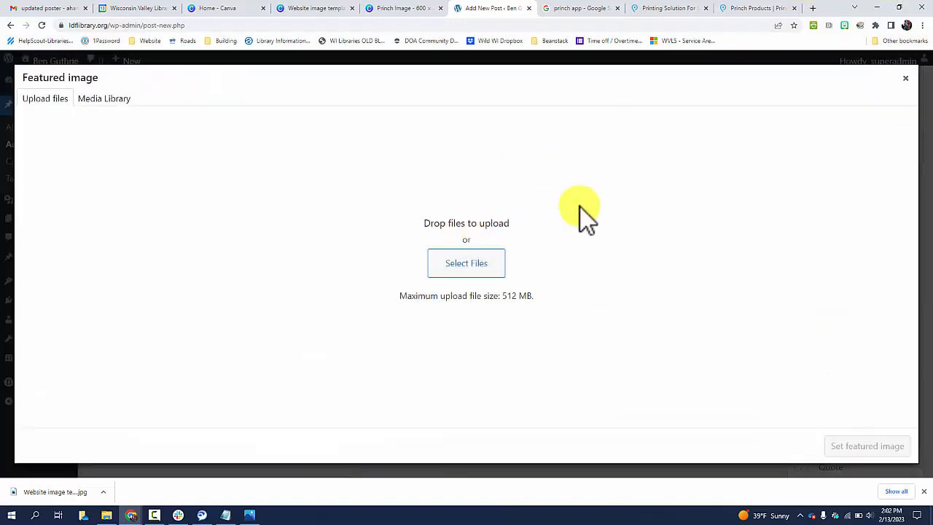
{"action": "left_click", "coordinate": [93, 102]}
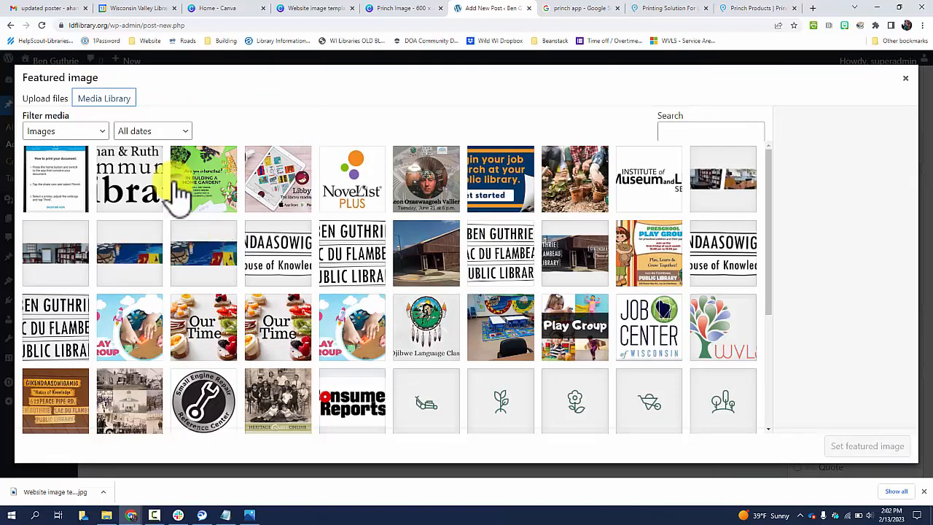
{"action": "scroll", "coordinate": [375, 309], "scroll_direction": "down", "scroll_amount": 2}
{"action": "scroll", "coordinate": [375, 308], "scroll_direction": "up", "scroll_amount": 2}
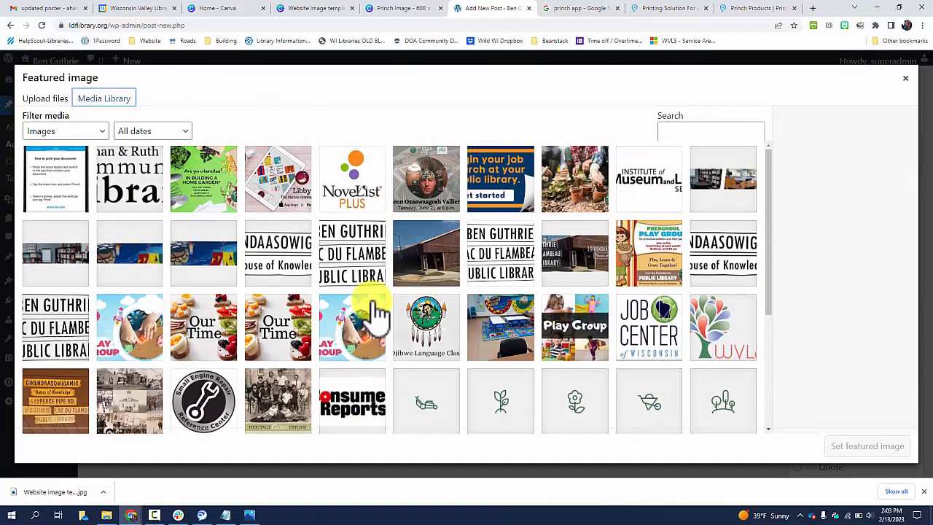
{"action": "left_click", "coordinate": [51, 102]}
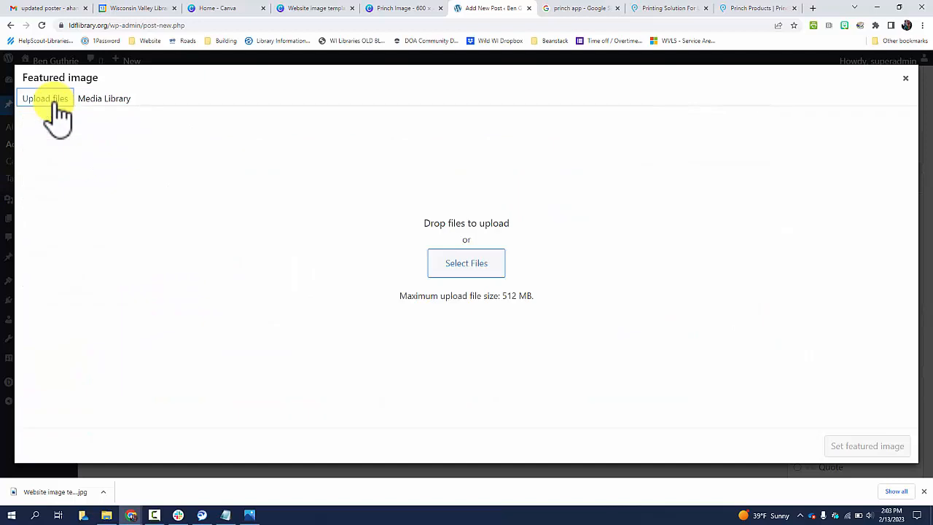
{"action": "left_click", "coordinate": [486, 267]}
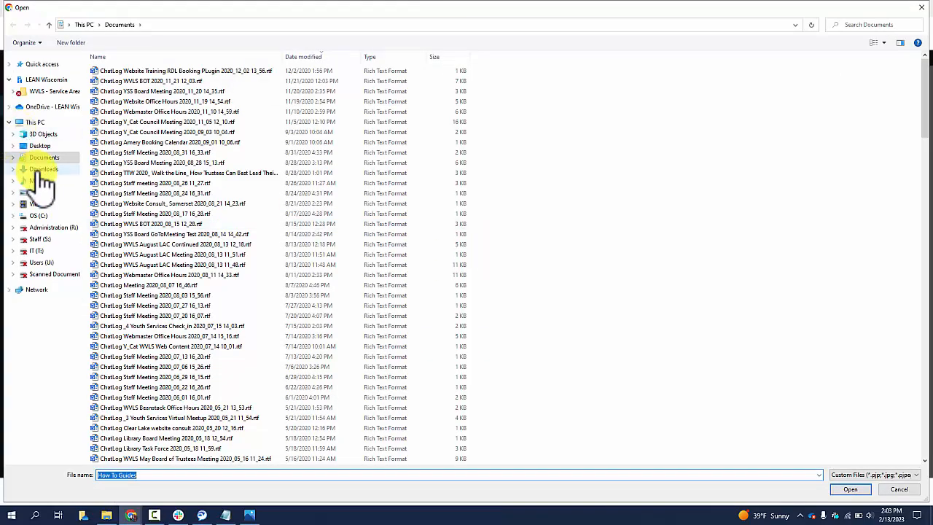
{"action": "left_click", "coordinate": [43, 171]}
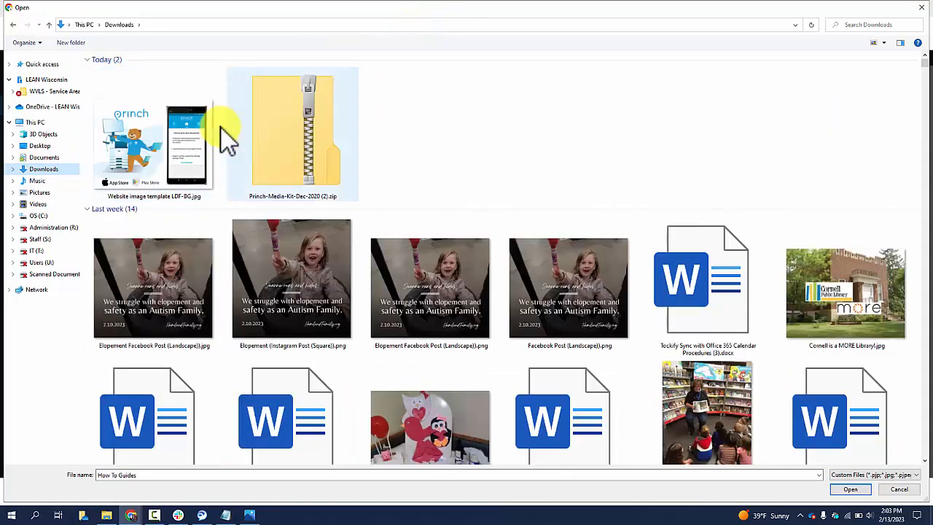
{"action": "left_click", "coordinate": [204, 138]}
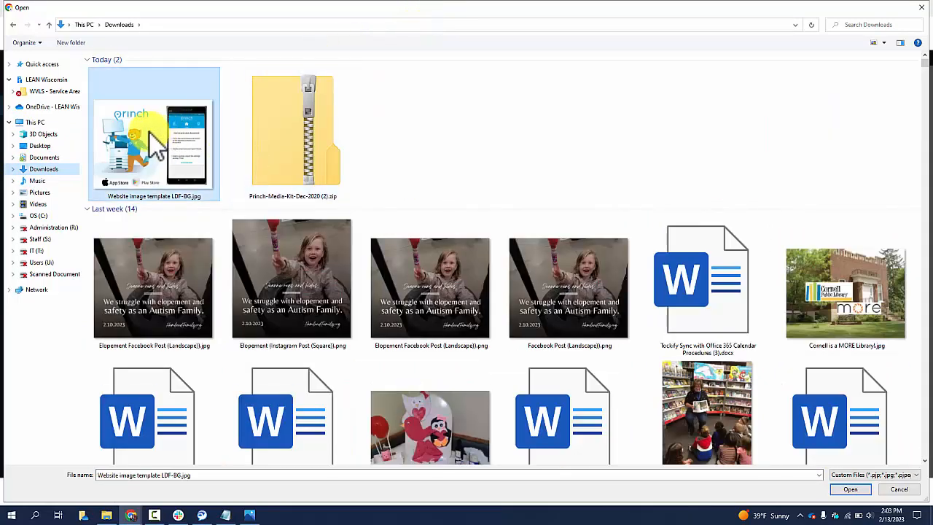
{"action": "left_click", "coordinate": [847, 489]}
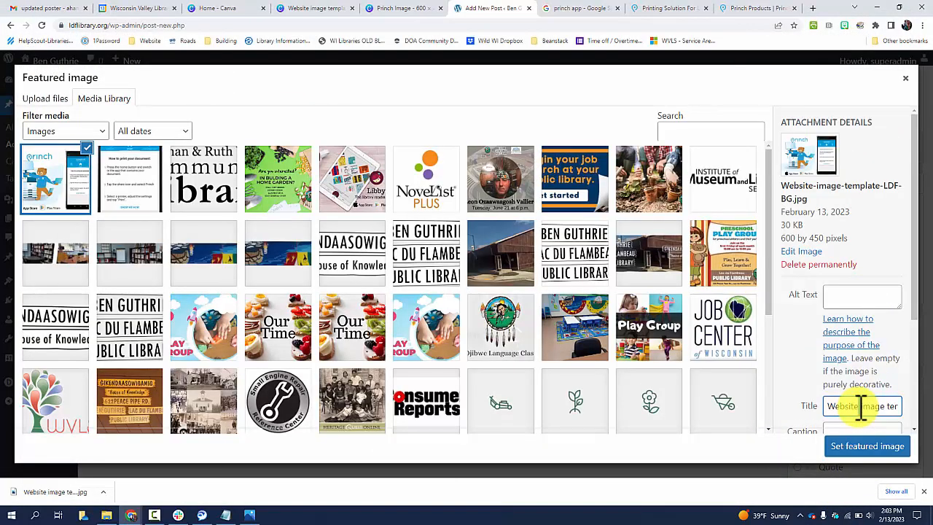
Set the uploaded image's title and alt text to Printing with Princh and make it the featured image
{"action": "type", "text": "Pe"}
{"action": "key", "text": "BackSpace"}
{"action": "key", "text": "BackSpace"}
{"action": "type", "text": "R"}
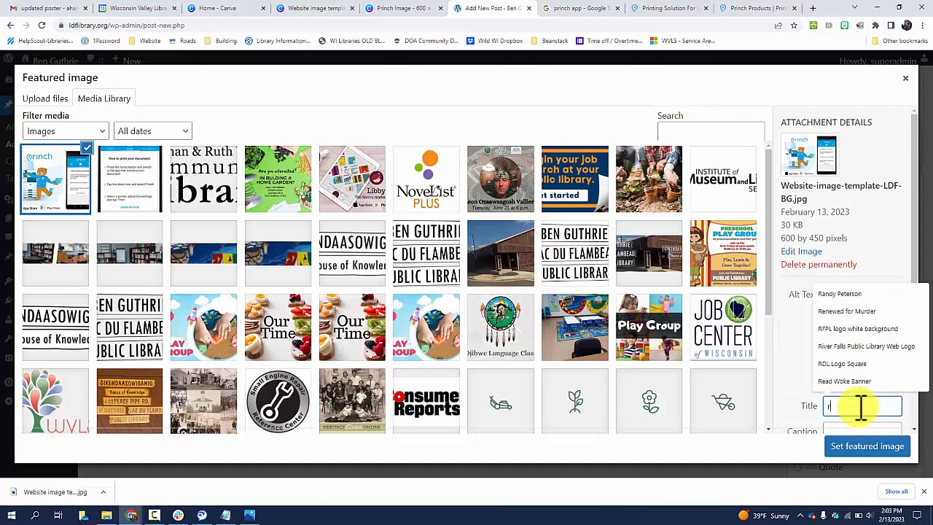
{"action": "key", "text": "BackSpace"}
{"action": "type", "text": "Printing with Princh"}
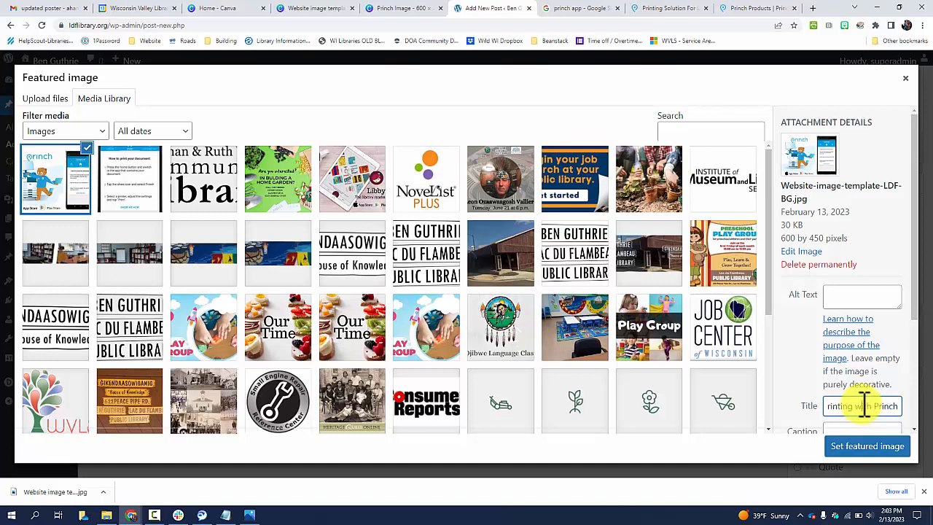
{"action": "left_click", "coordinate": [839, 295]}
{"action": "type", "text": "Printing with Princh"}
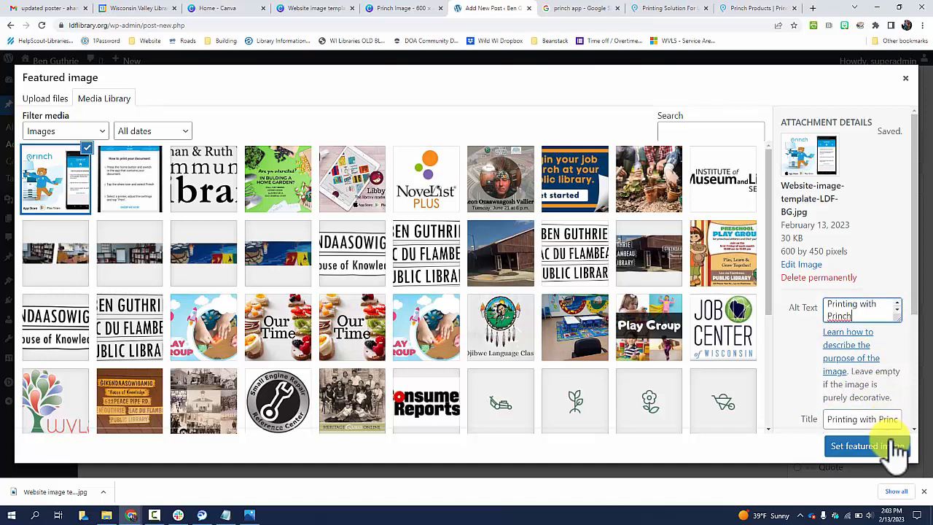
{"action": "left_click", "coordinate": [893, 449]}
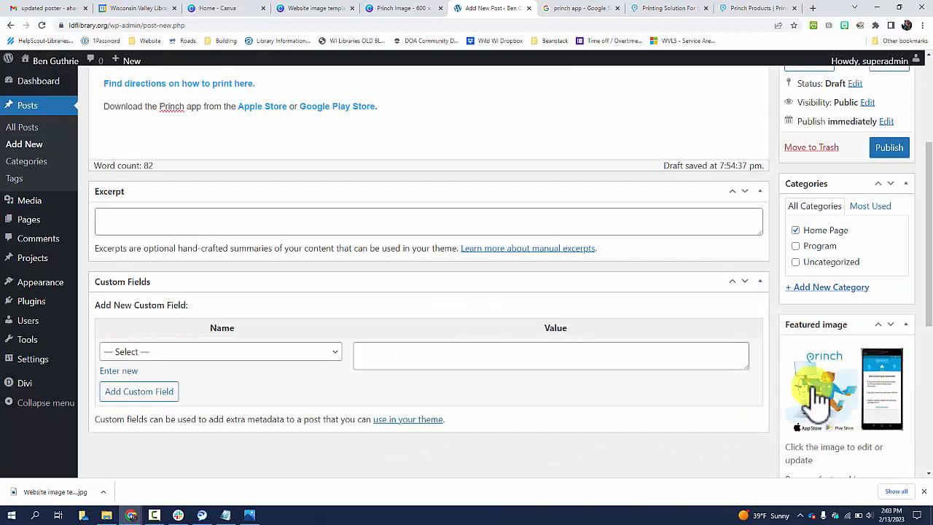
Publish the post
{"action": "left_click", "coordinate": [890, 148]}
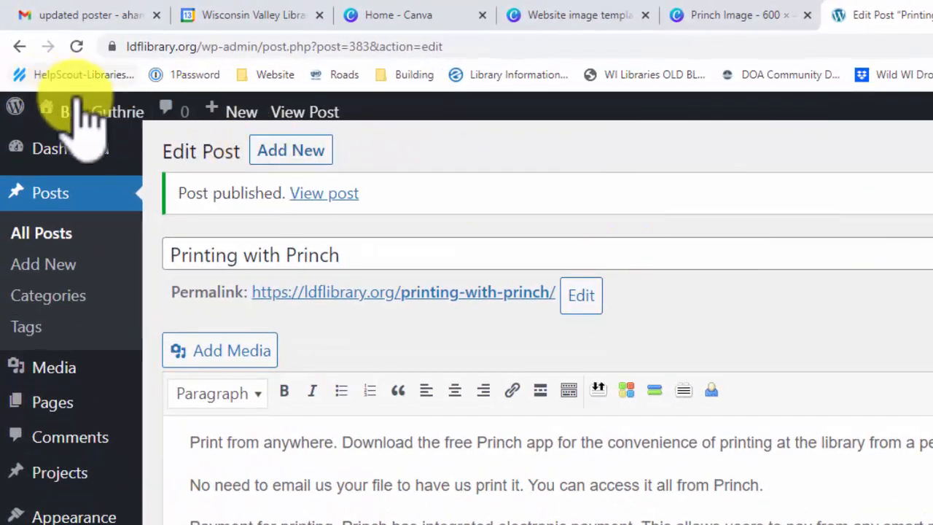
{"action": "mouse_move", "coordinate": [87, 117]}
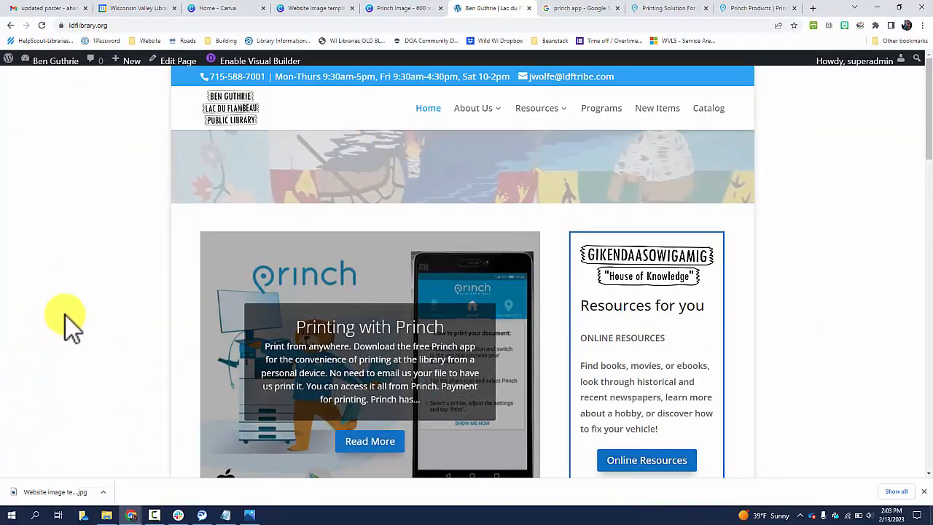
Open the published Printing with Princh post from the homepage slider and review it
{"action": "scroll", "coordinate": [182, 270], "scroll_direction": "down", "scroll_amount": 1}
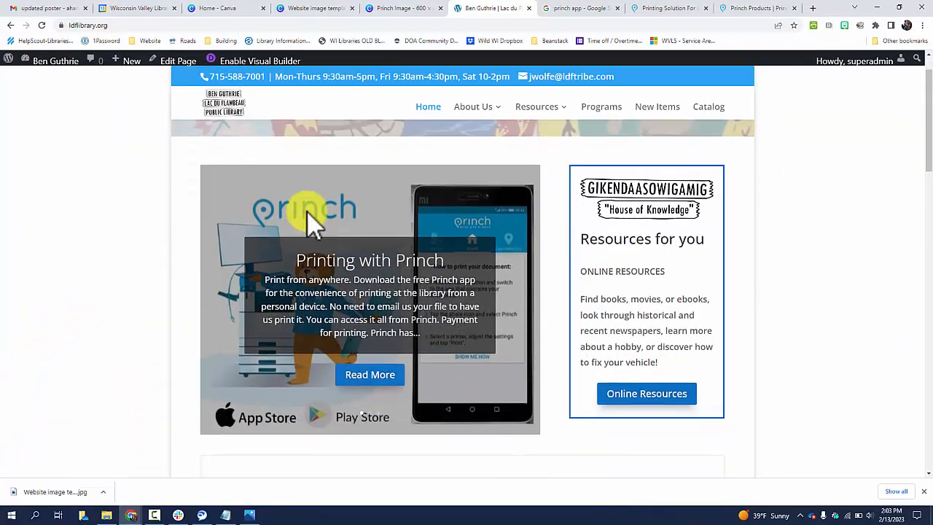
{"action": "left_click", "coordinate": [395, 374]}
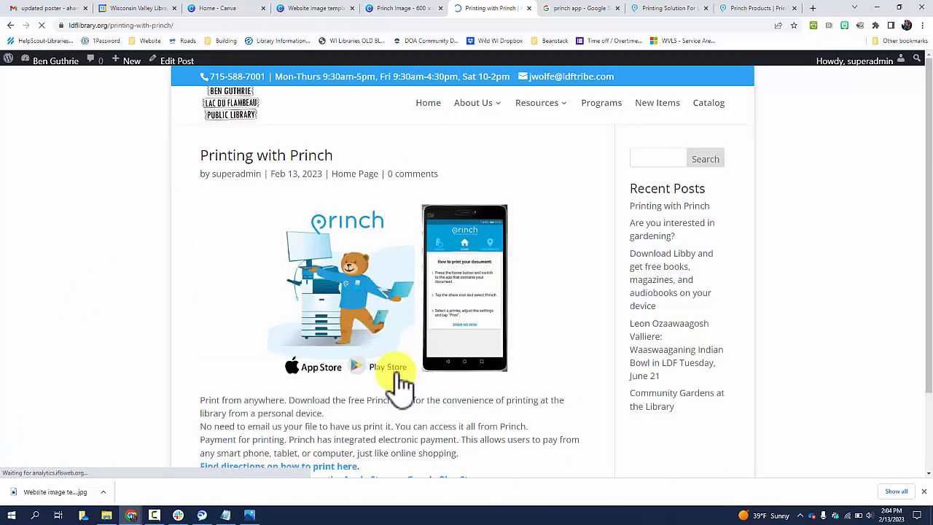
{"action": "scroll", "coordinate": [277, 315], "scroll_direction": "down", "scroll_amount": 2}
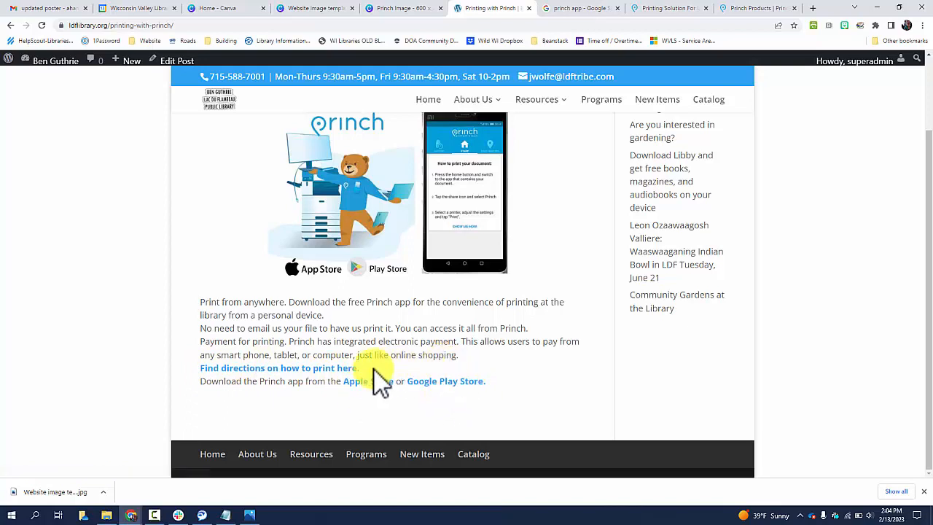
{"action": "scroll", "coordinate": [342, 273], "scroll_direction": "up", "scroll_amount": 2}
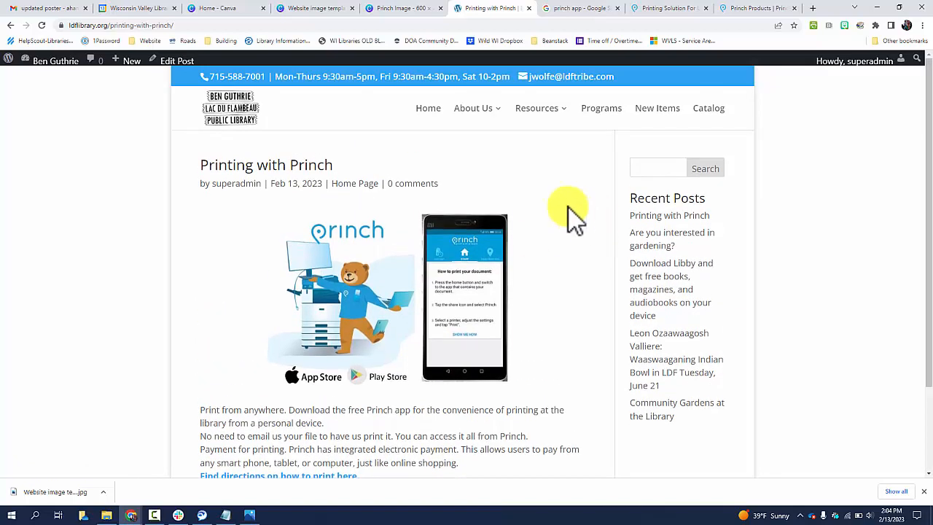
Open the Print with Princh resource page and read through its printing instructions
{"action": "mouse_move", "coordinate": [545, 123]}
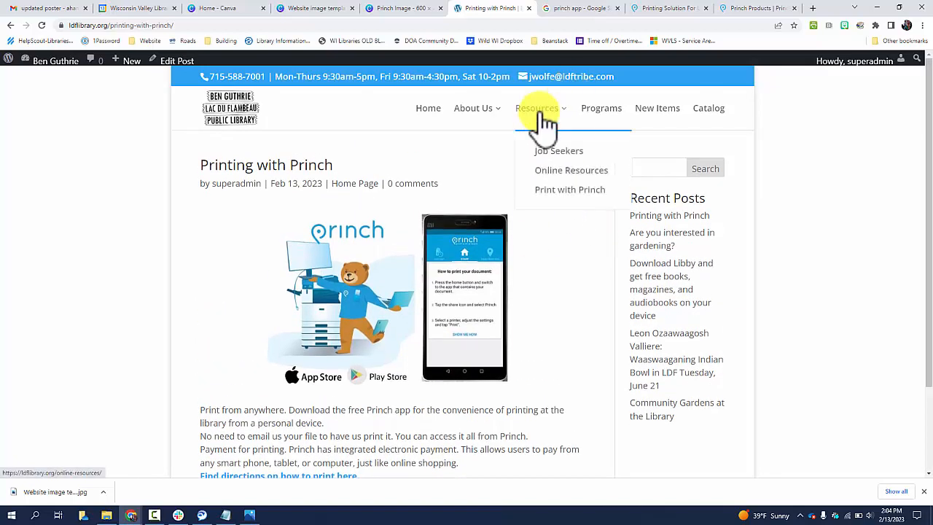
{"action": "left_click", "coordinate": [581, 191]}
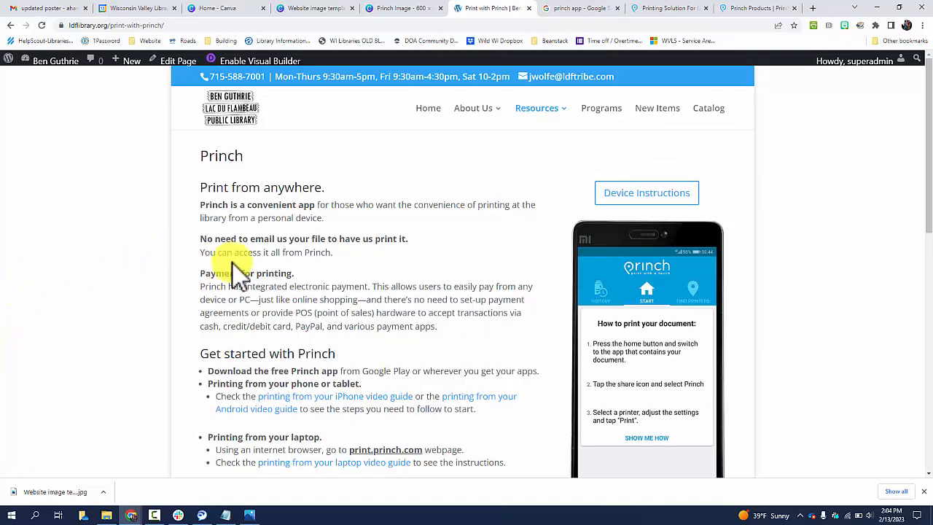
{"action": "scroll", "coordinate": [248, 277], "scroll_direction": "down", "scroll_amount": 1}
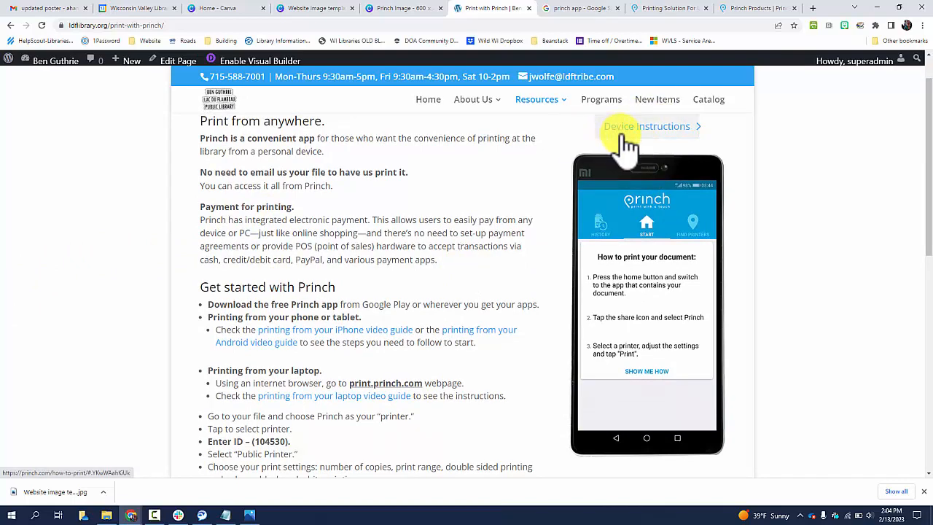
{"action": "scroll", "coordinate": [459, 255], "scroll_direction": "down", "scroll_amount": 2}
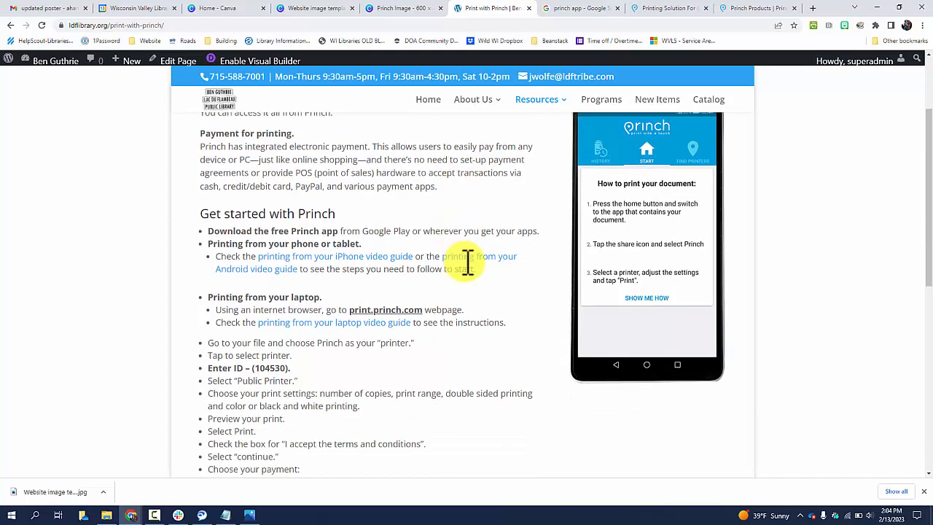
{"action": "left_click_drag", "start_coordinate": [292, 296], "coordinate": [205, 294]}
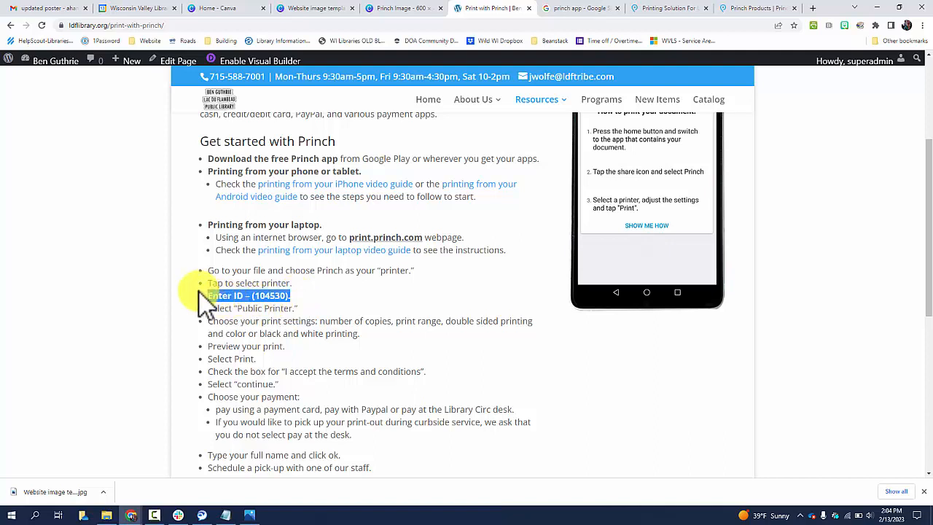
{"action": "left_click", "coordinate": [281, 296]}
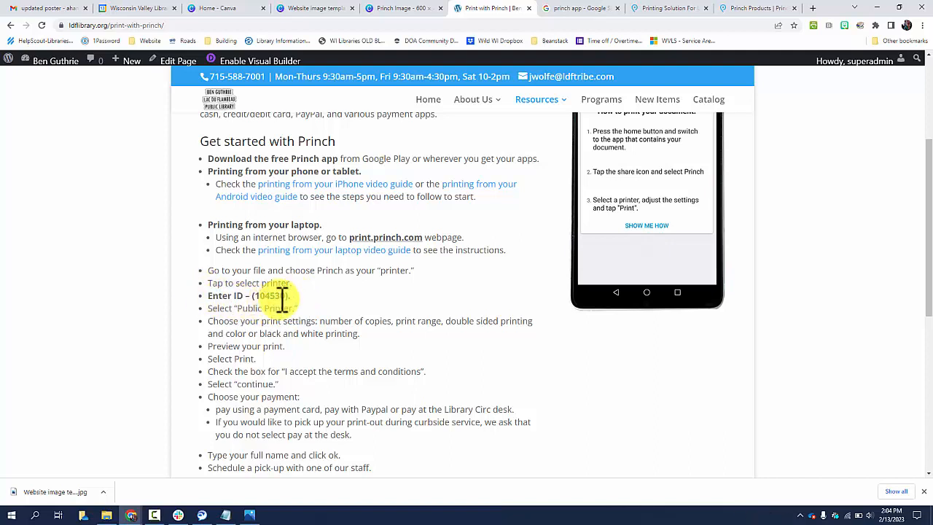
{"action": "scroll", "coordinate": [314, 336], "scroll_direction": "up", "scroll_amount": 3}
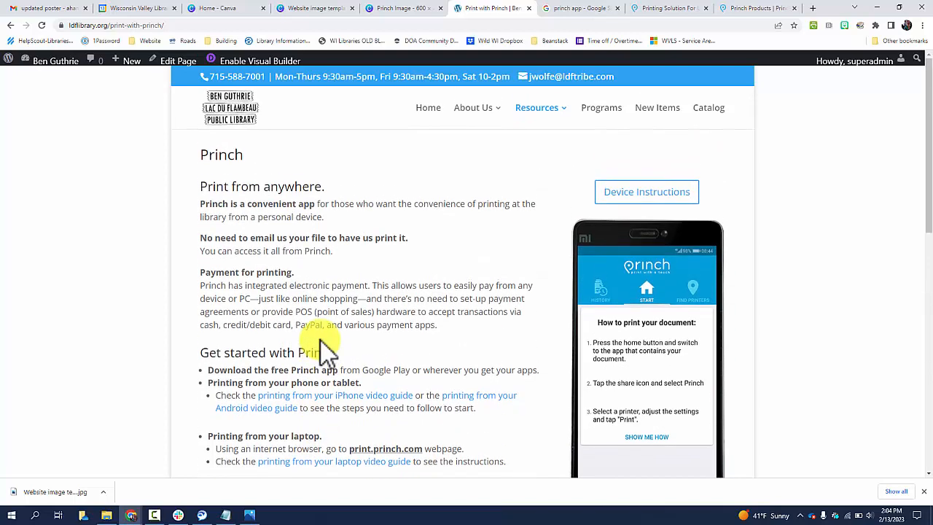
{"action": "mouse_move", "coordinate": [552, 115]}
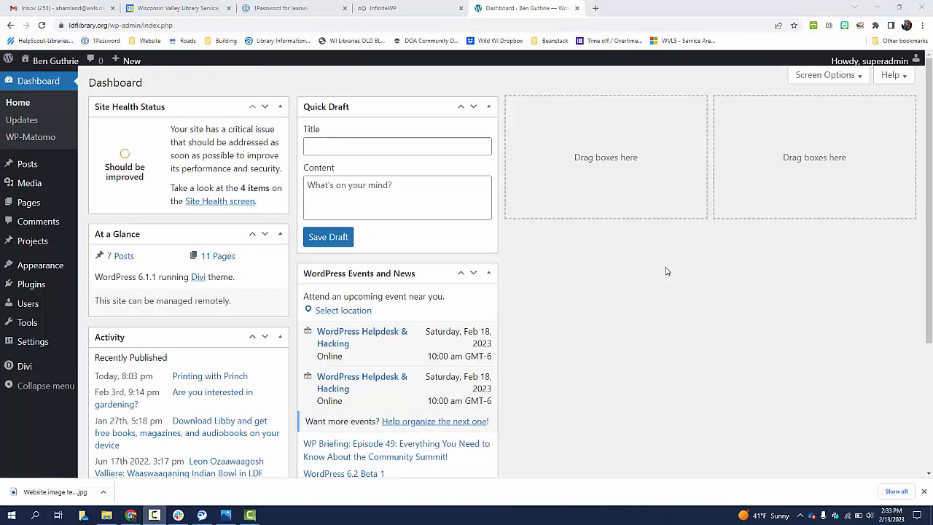
View the library homepage and browse the slider posts
{"action": "left_click", "coordinate": [56, 61]}
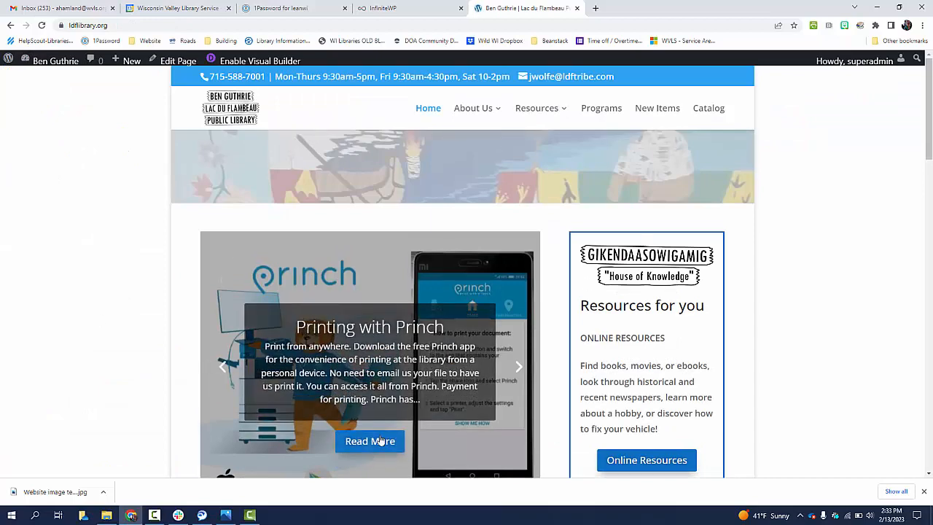
{"action": "left_click", "coordinate": [517, 366]}
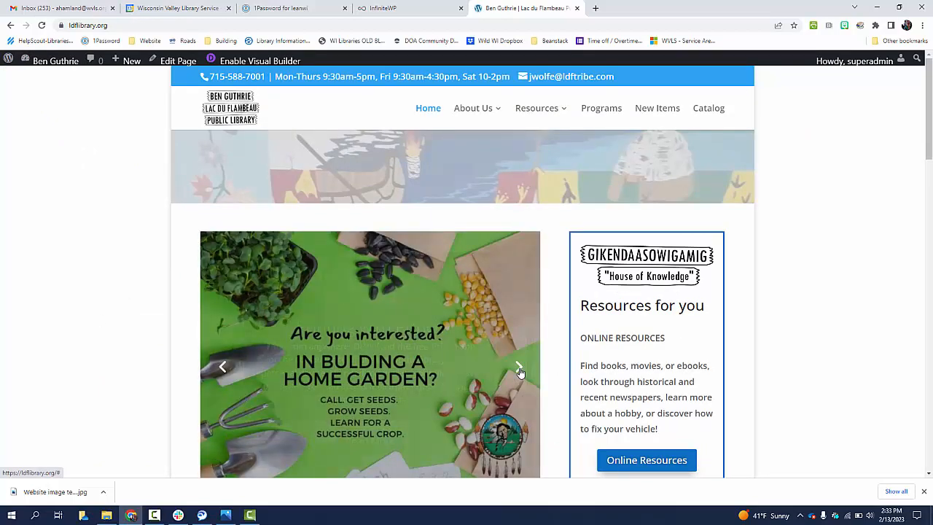
{"action": "scroll", "coordinate": [393, 306], "scroll_direction": "down", "scroll_amount": 1}
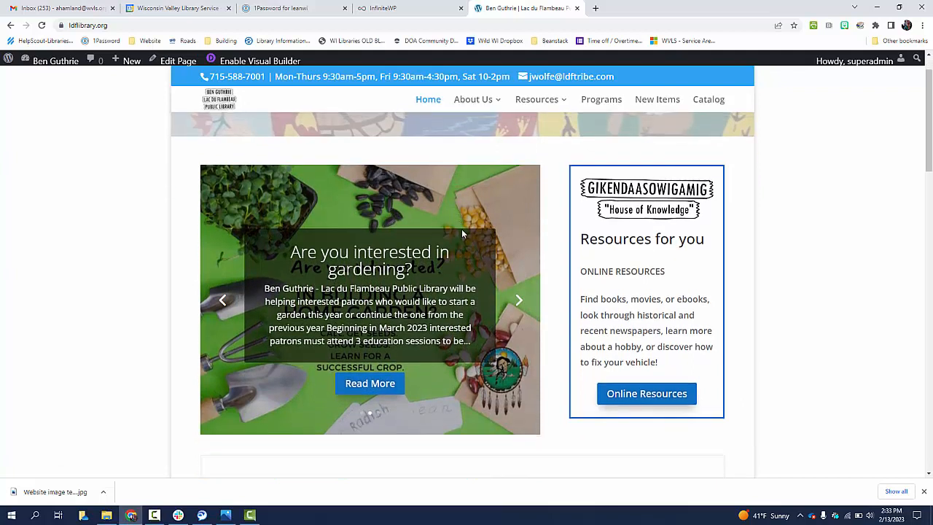
Go to the dashboard and open the list of all posts
{"action": "left_click", "coordinate": [63, 65]}
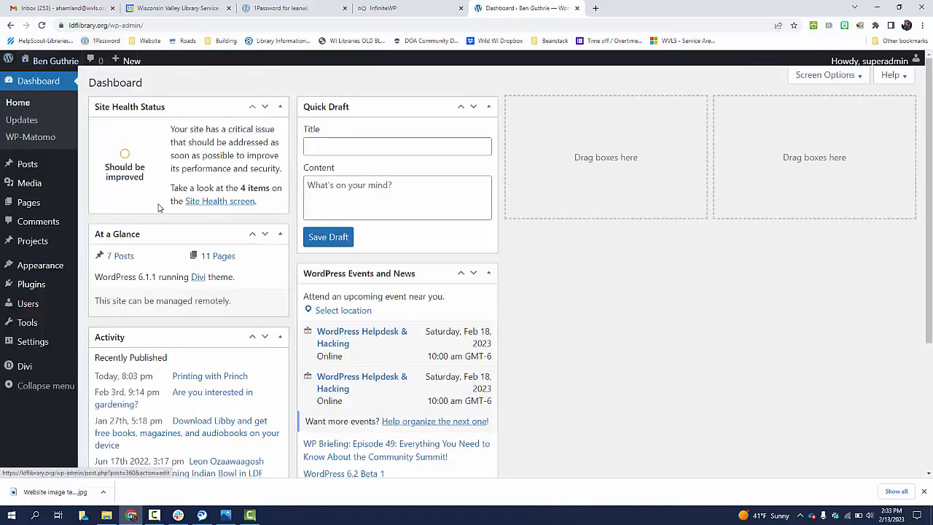
{"action": "mouse_move", "coordinate": [40, 170]}
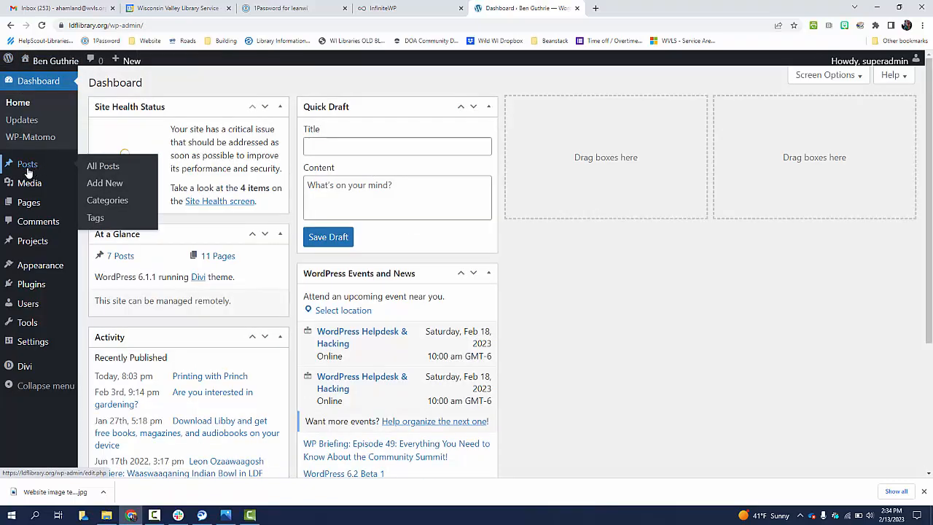
{"action": "left_click", "coordinate": [27, 166]}
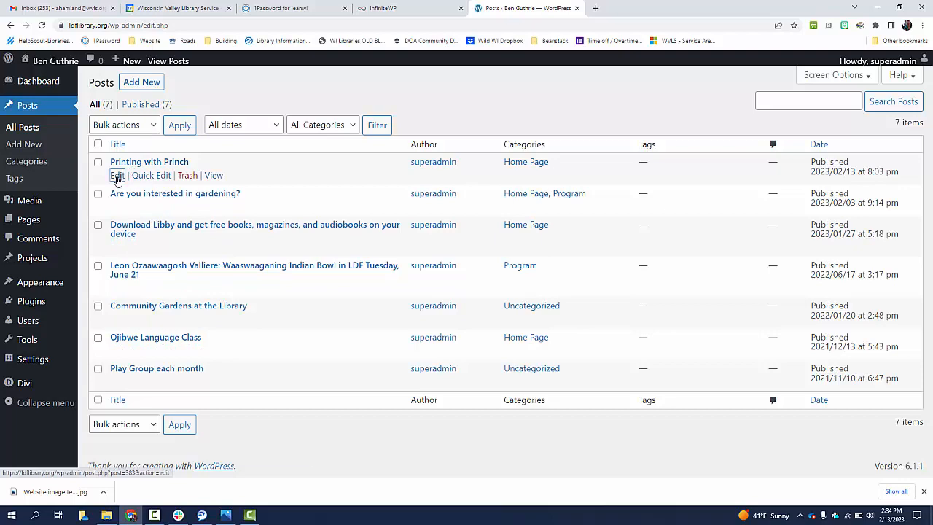
Open the Printing with Princh post for editing, uncheck its Home Page category and update the post
{"action": "left_click", "coordinate": [117, 176]}
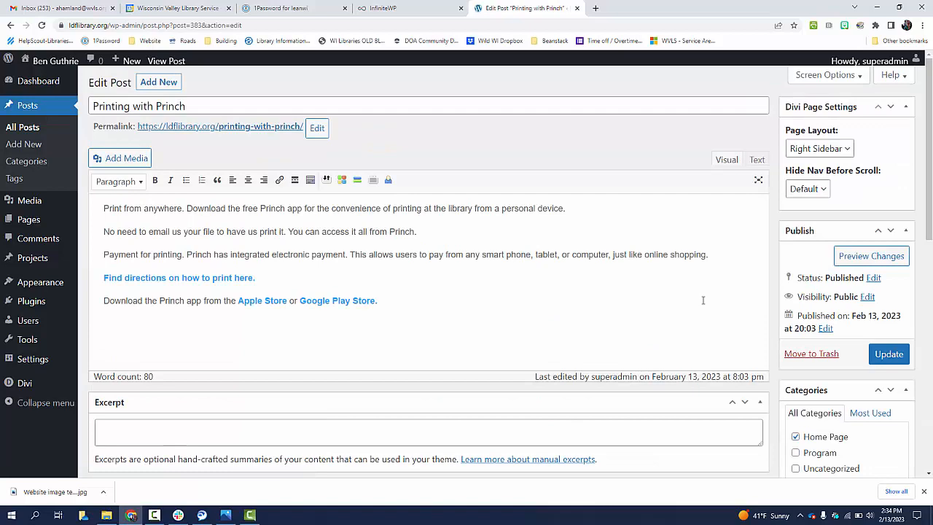
{"action": "scroll", "coordinate": [703, 300], "scroll_direction": "down", "scroll_amount": 1}
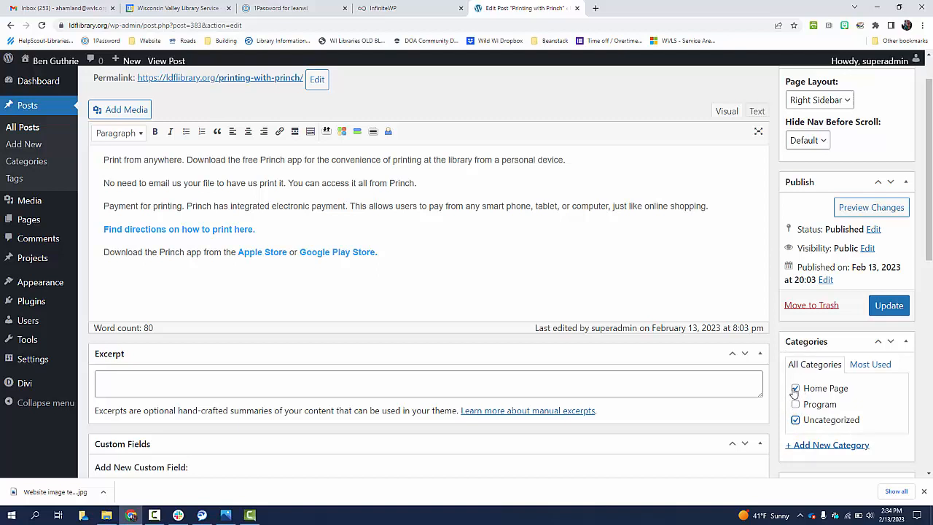
{"action": "left_click", "coordinate": [794, 390]}
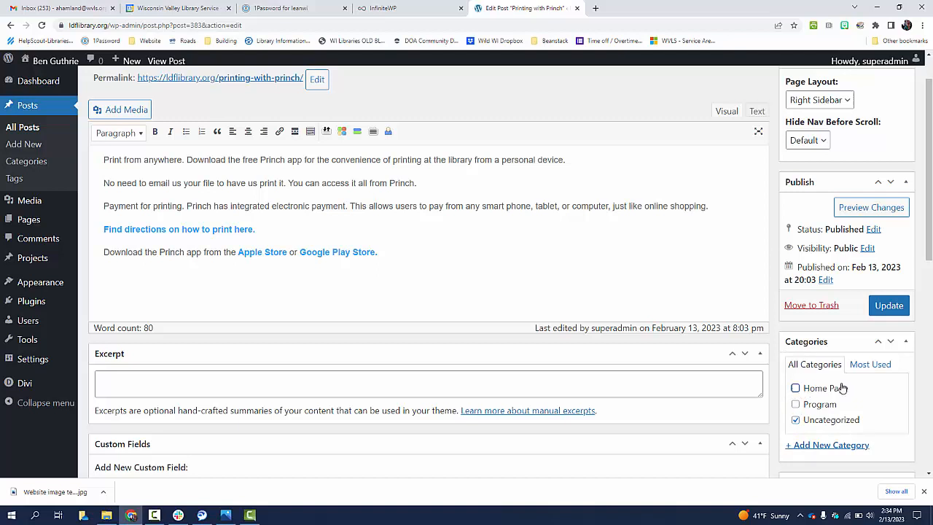
{"action": "left_click", "coordinate": [889, 307]}
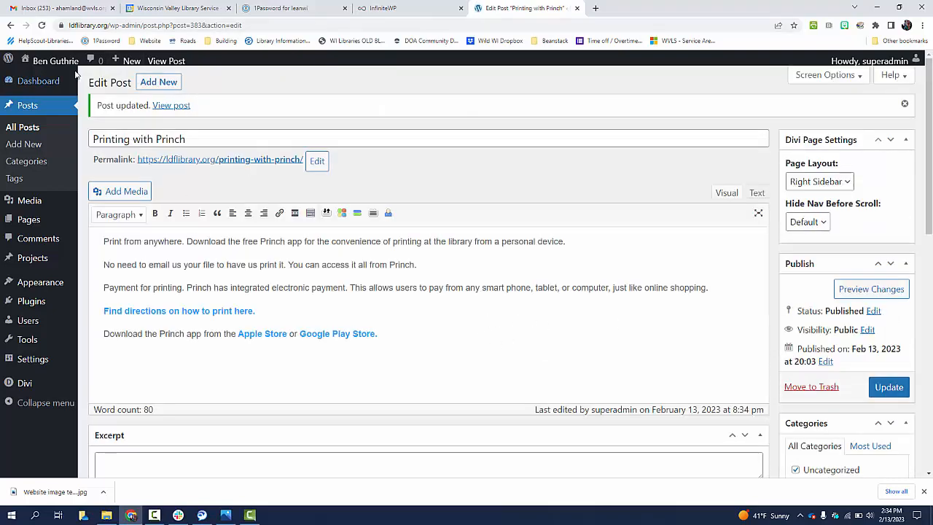
Recategorize the post under Home Page only, unchecking Uncategorized, and update it
{"action": "mouse_move", "coordinate": [73, 68]}
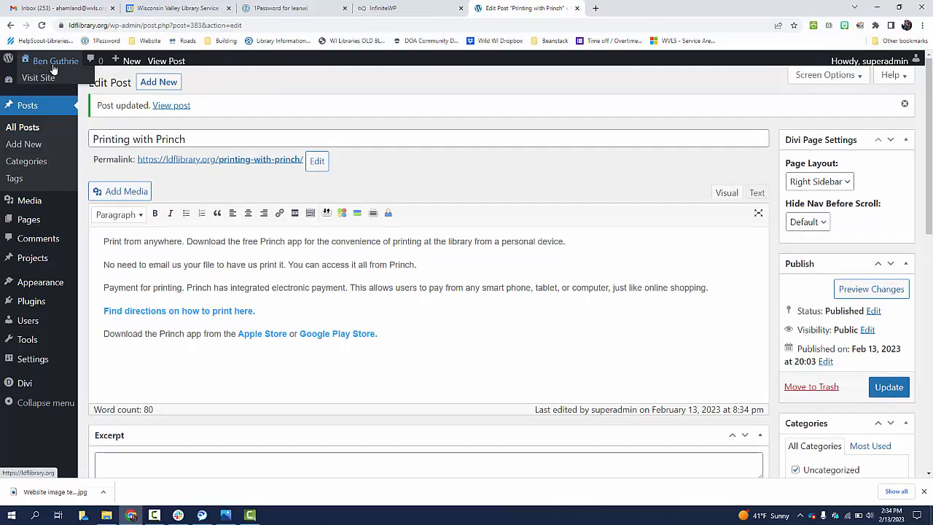
{"action": "scroll", "coordinate": [550, 237], "scroll_direction": "down", "scroll_amount": 3}
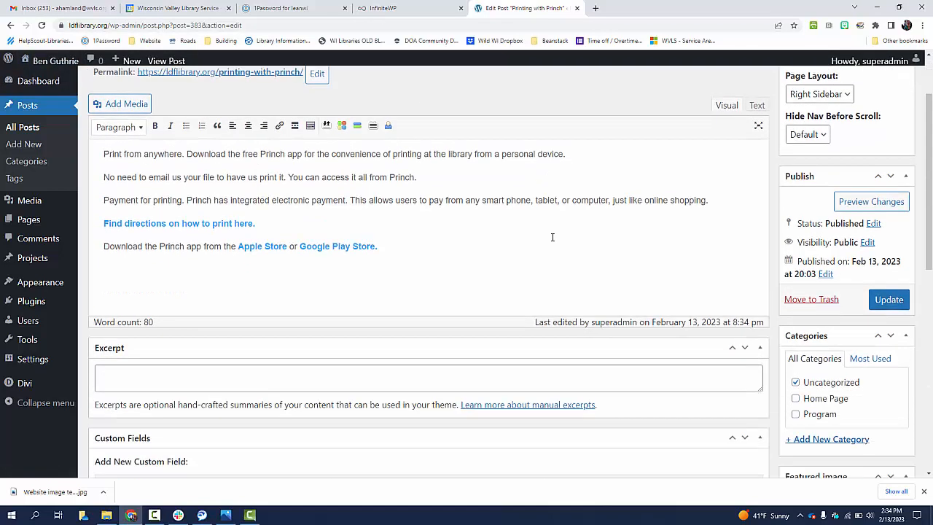
{"action": "left_click", "coordinate": [795, 243]}
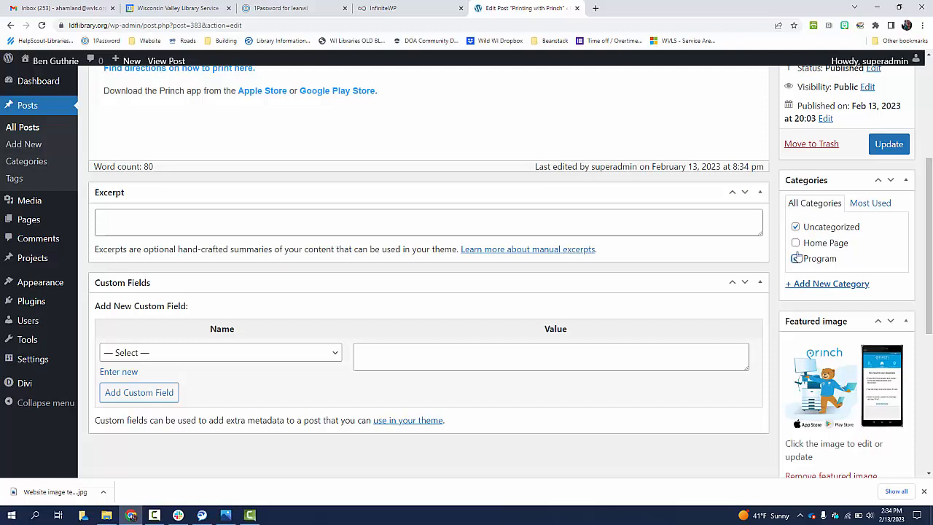
{"action": "left_click", "coordinate": [795, 259]}
{"action": "left_click", "coordinate": [795, 227]}
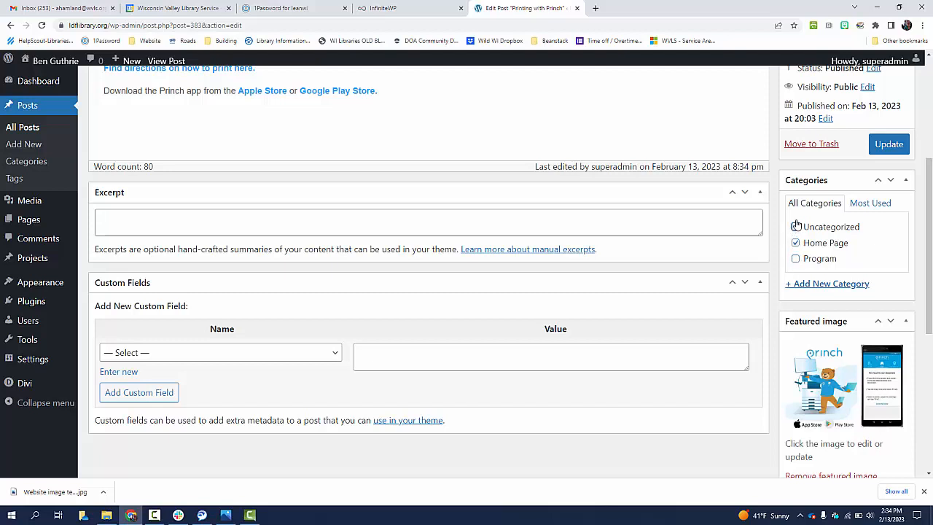
{"action": "left_click", "coordinate": [889, 144]}
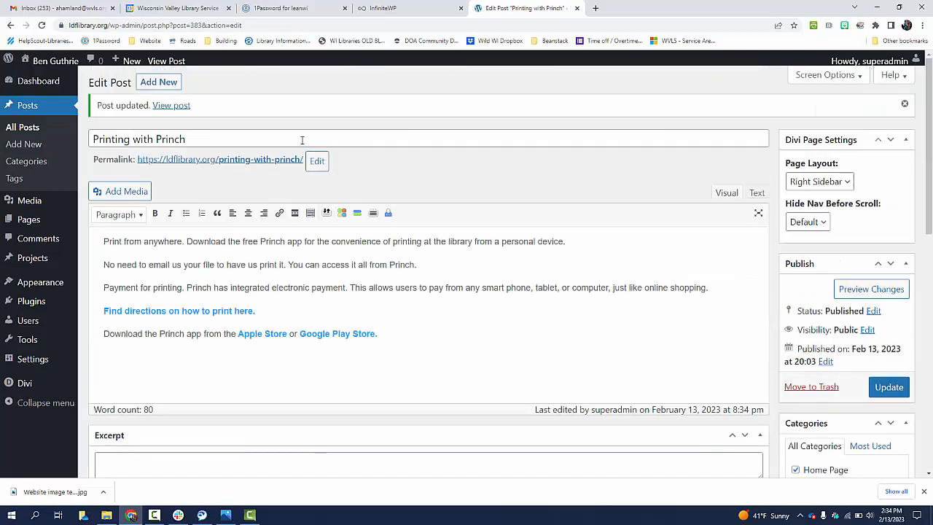
Reopen Printing with Princh from the posts list and update it again with only Home Page checked
{"action": "left_click", "coordinate": [31, 108]}
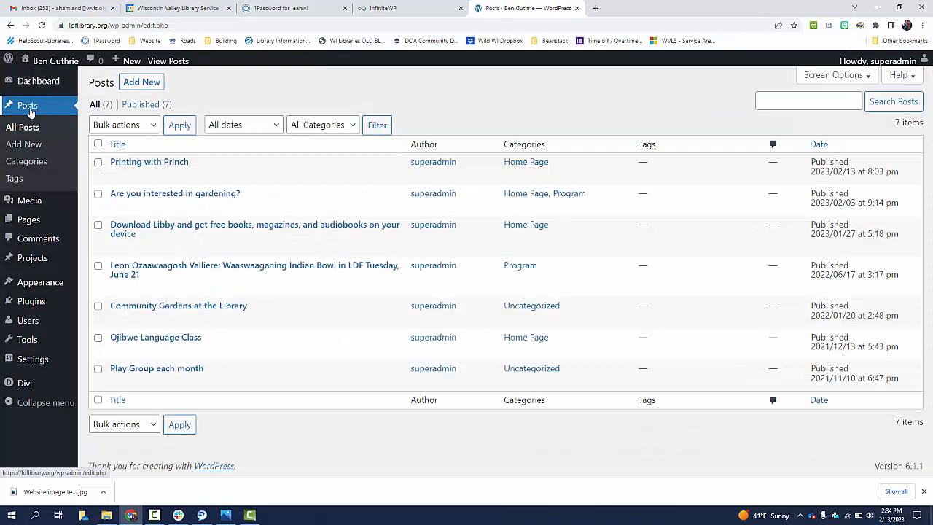
{"action": "left_click", "coordinate": [118, 177]}
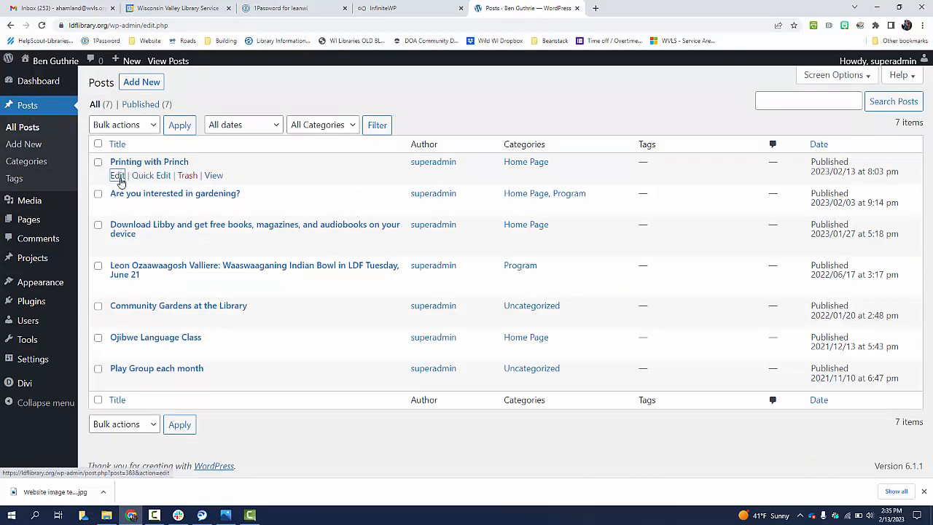
{"action": "scroll", "coordinate": [744, 342], "scroll_direction": "down", "scroll_amount": 2}
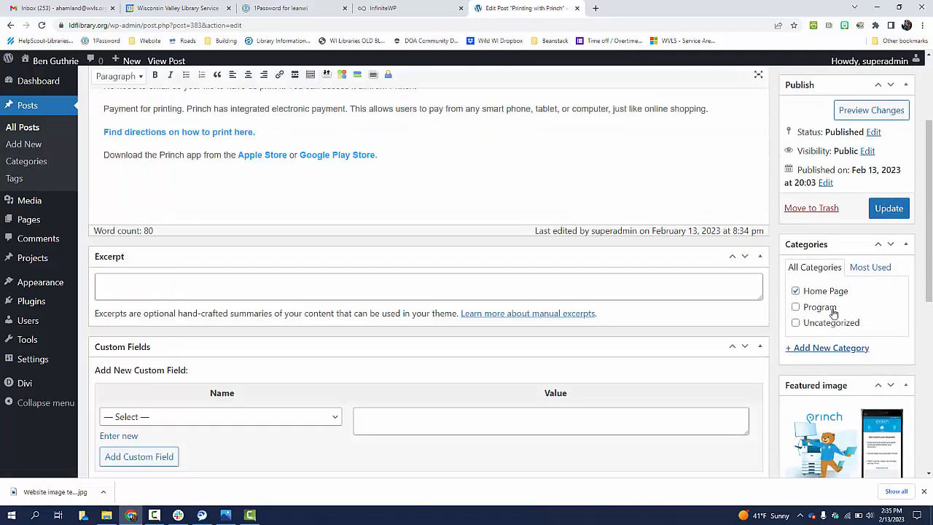
{"action": "left_click", "coordinate": [798, 292]}
{"action": "left_click", "coordinate": [795, 292]}
{"action": "left_click", "coordinate": [796, 323]}
{"action": "left_click", "coordinate": [795, 323]}
{"action": "left_click", "coordinate": [796, 291]}
{"action": "left_click", "coordinate": [888, 209]}
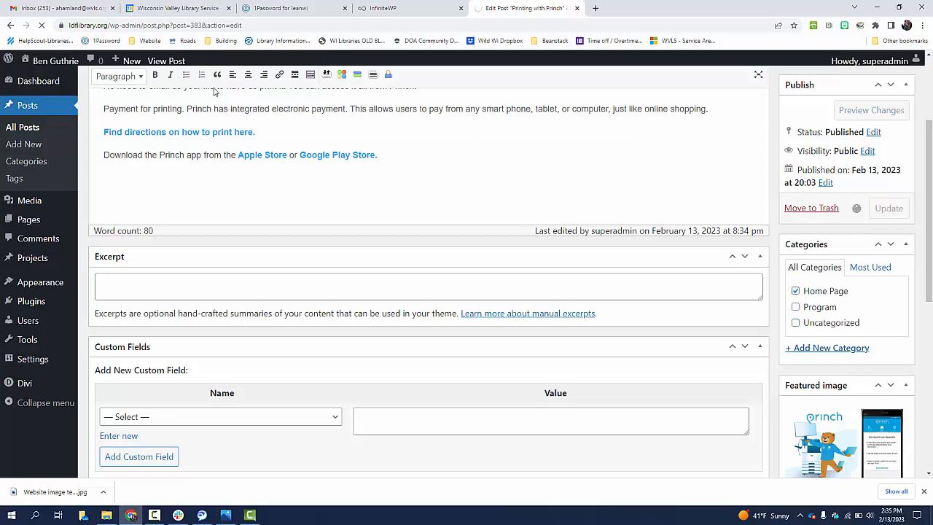